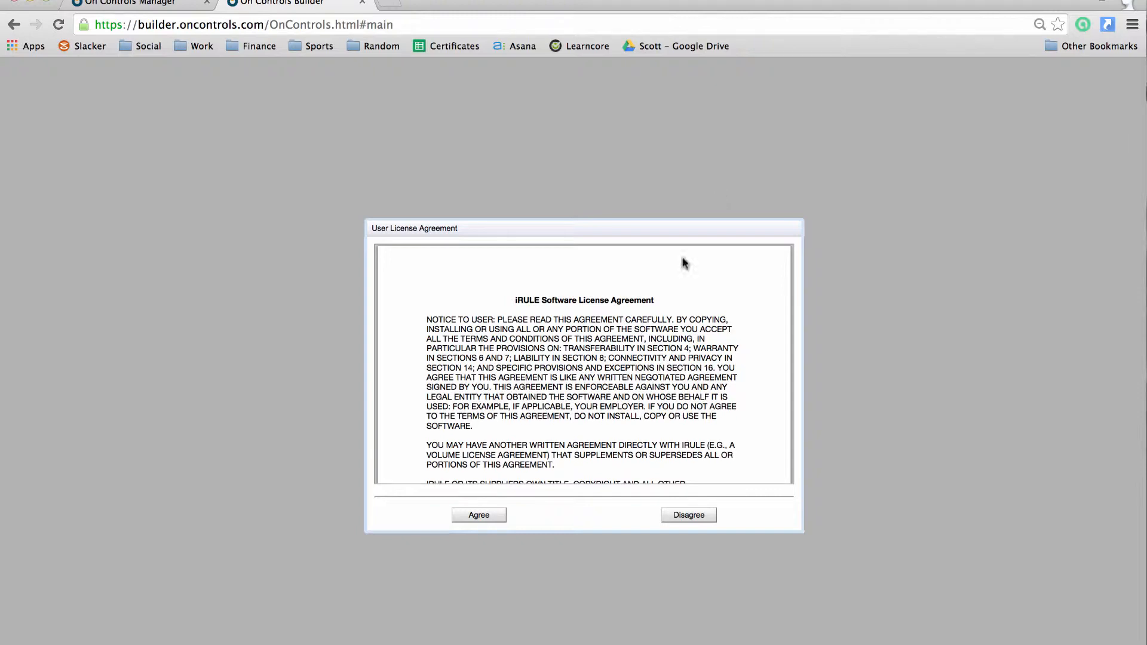
# Read through the user license agreement and accept it.
pyautogui.scroll(-5, 635, 366)
pyautogui.scroll(-10, 637, 369)
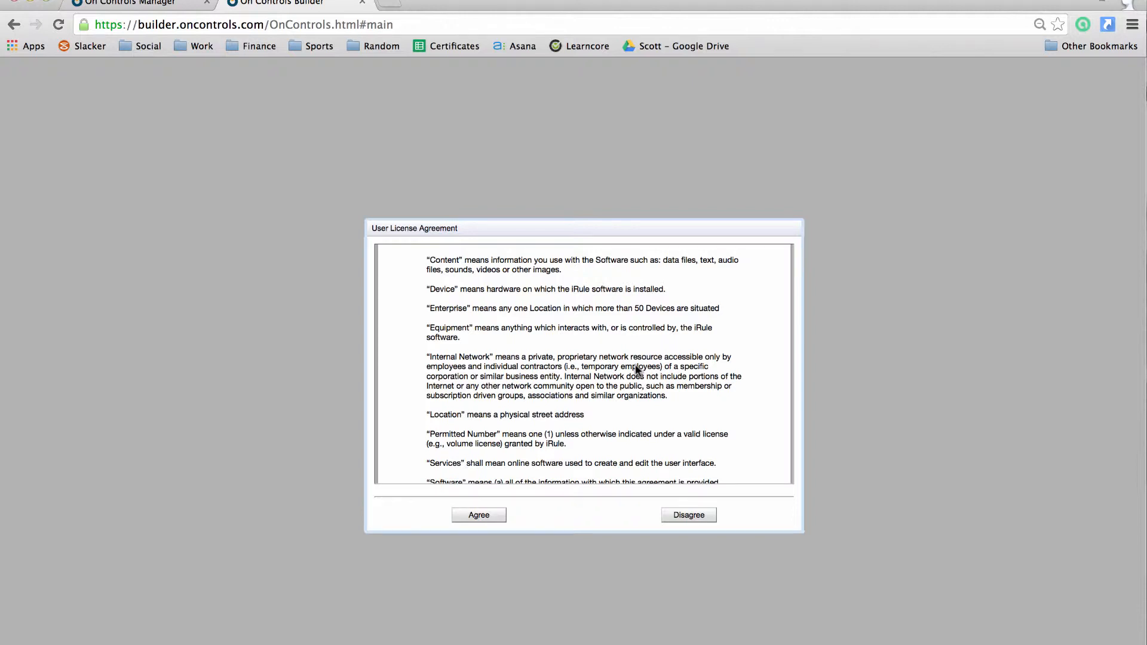
pyautogui.scroll(-15, 635, 367)
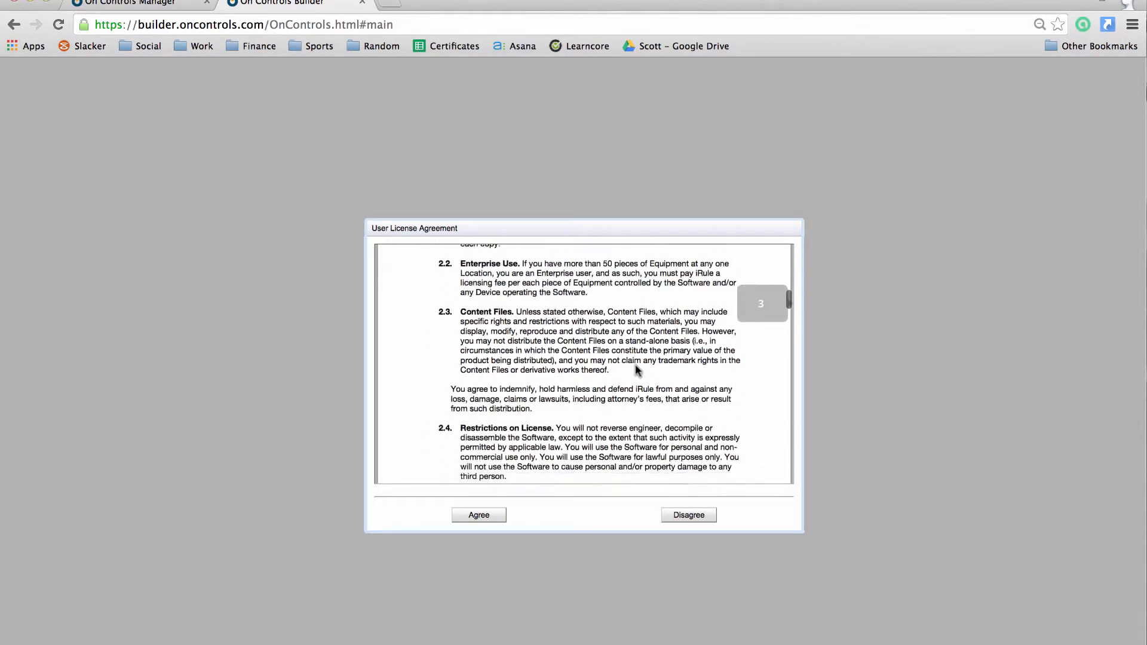
pyautogui.scroll(-10, 636, 365)
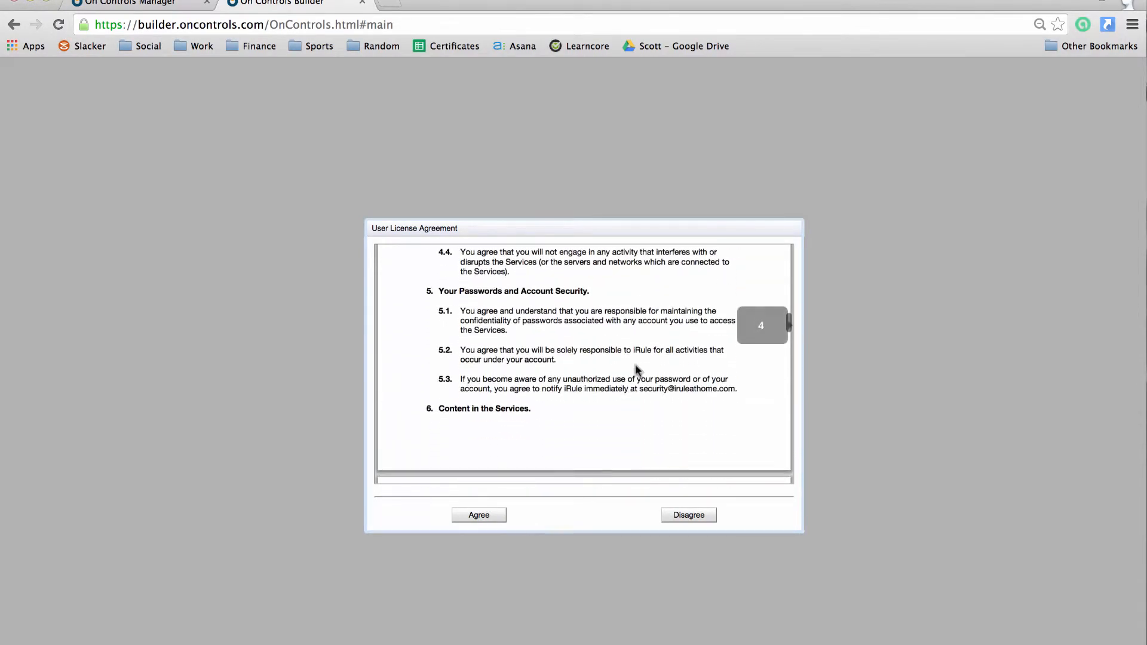
pyautogui.scroll(-12, 635, 366)
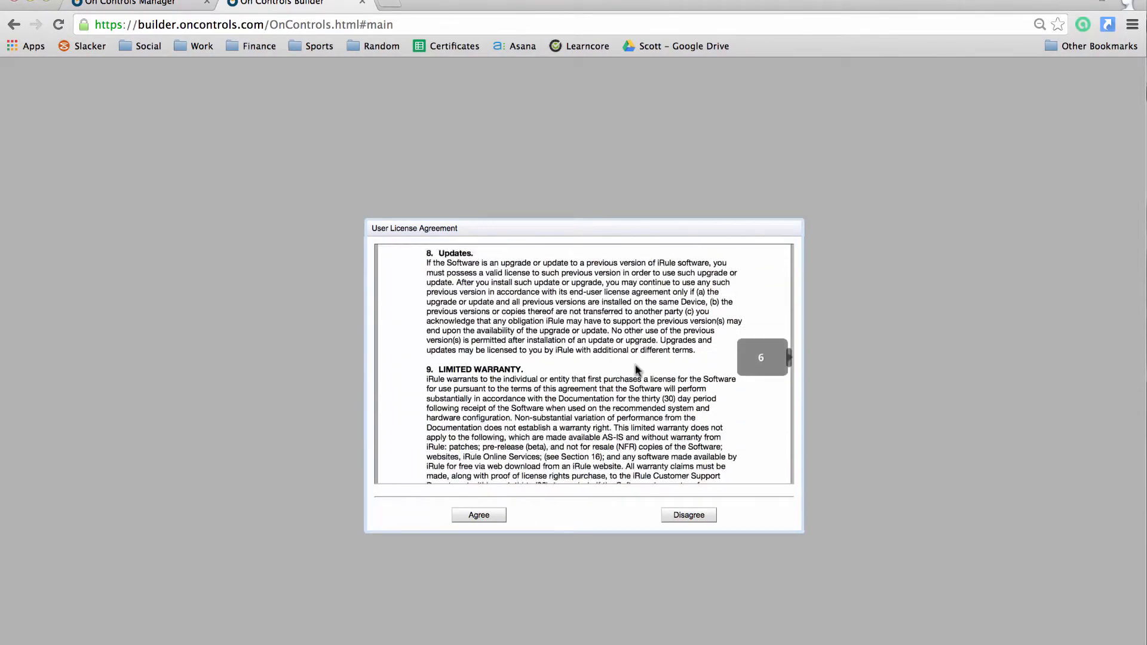
pyautogui.scroll(-12, 635, 368)
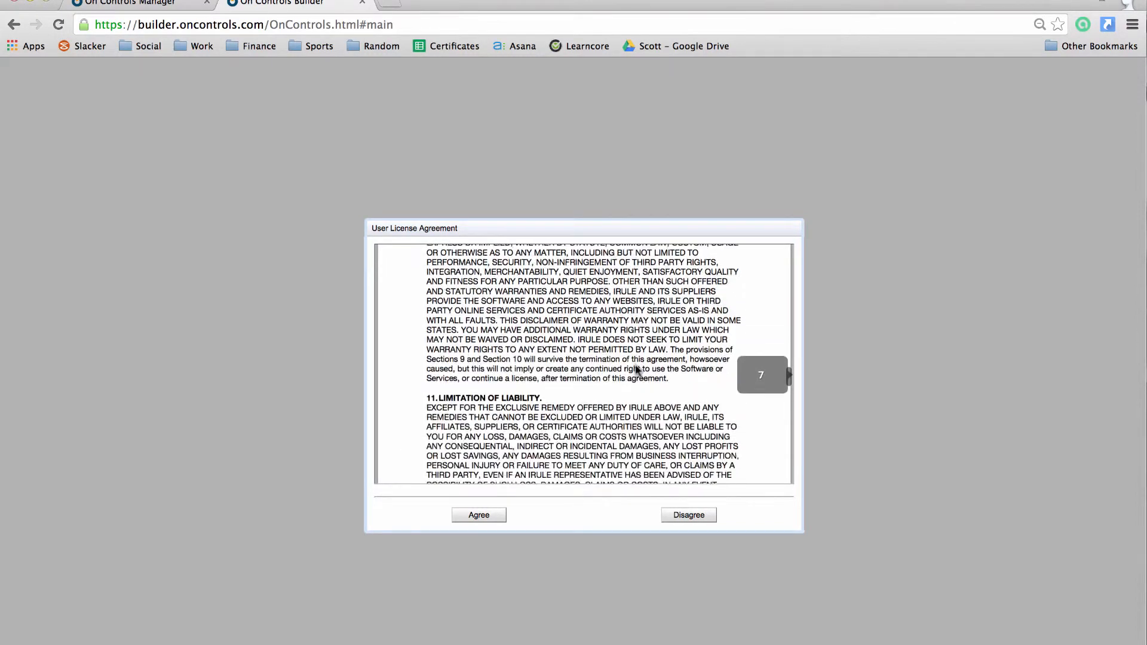
pyautogui.scroll(-5, 637, 370)
pyautogui.moveTo(717, 417)
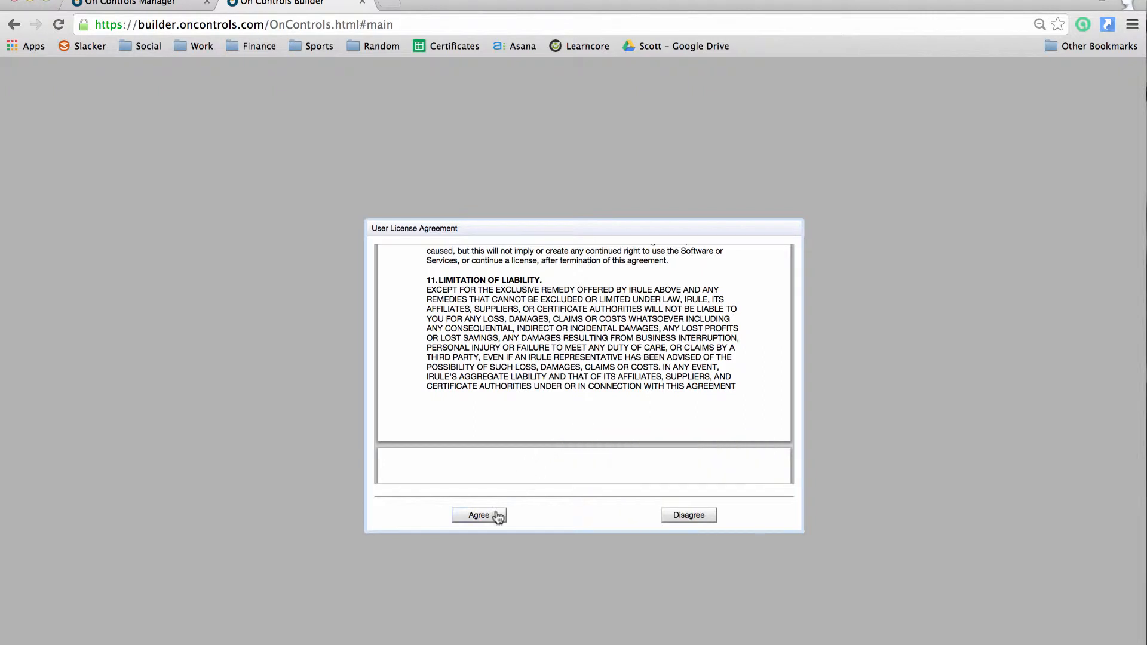
pyautogui.click(477, 517)
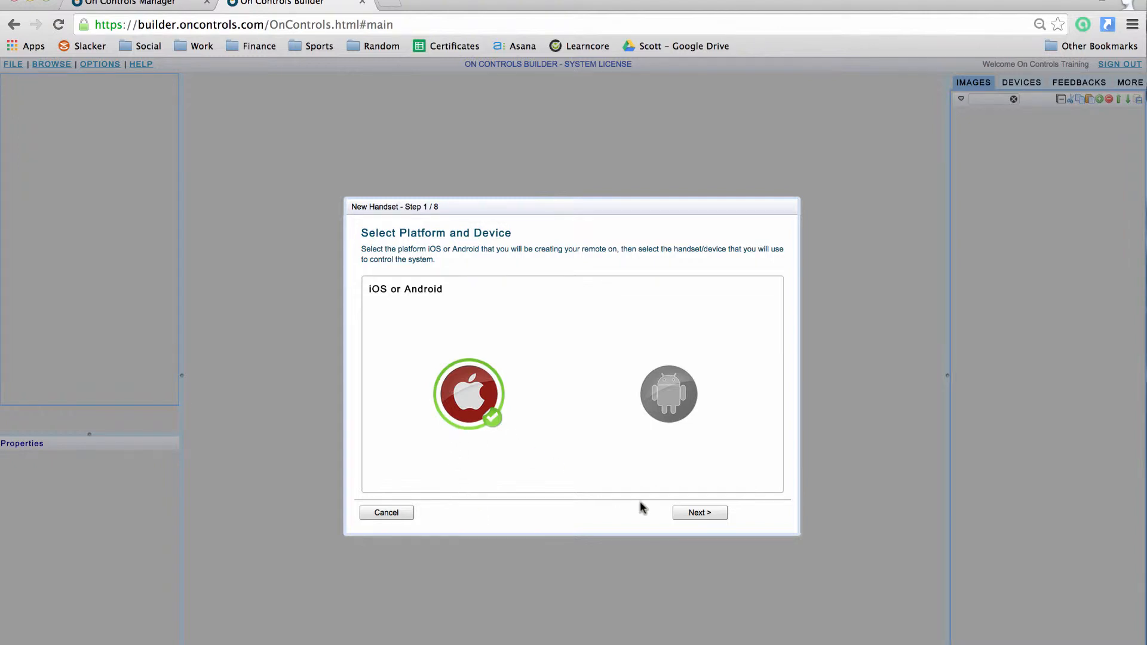
# Keep iOS as the new handset's platform and set its device to iPad or iPad Mini (1024x768).
pyautogui.click(696, 513)
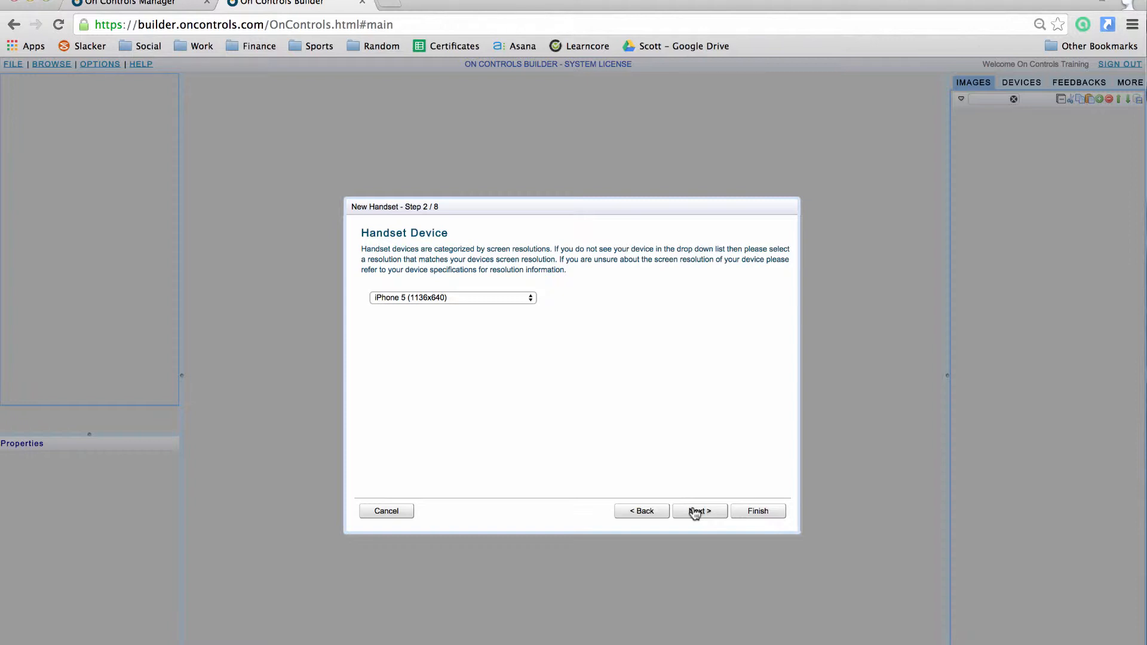
pyautogui.click(462, 299)
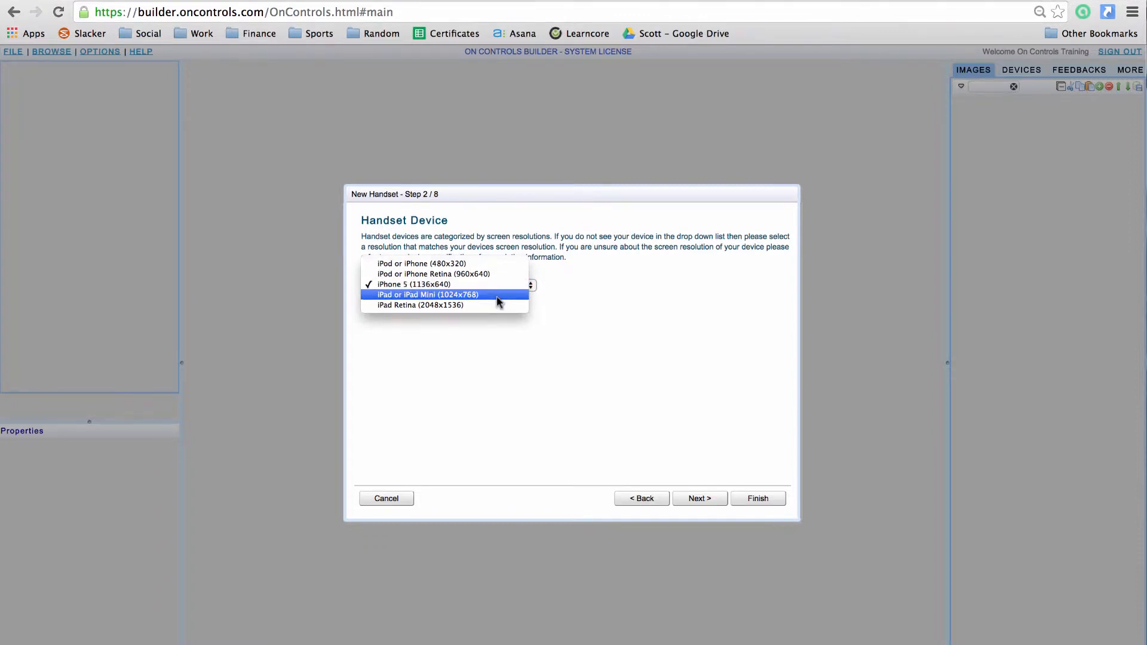
pyautogui.click(497, 295)
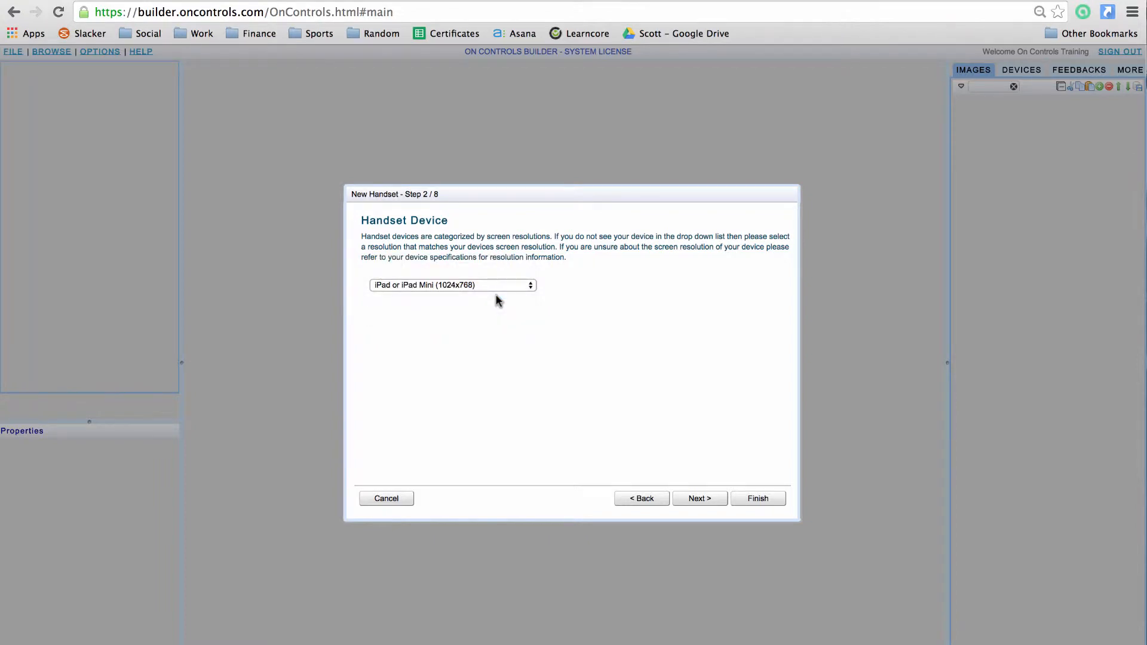
pyautogui.click(688, 499)
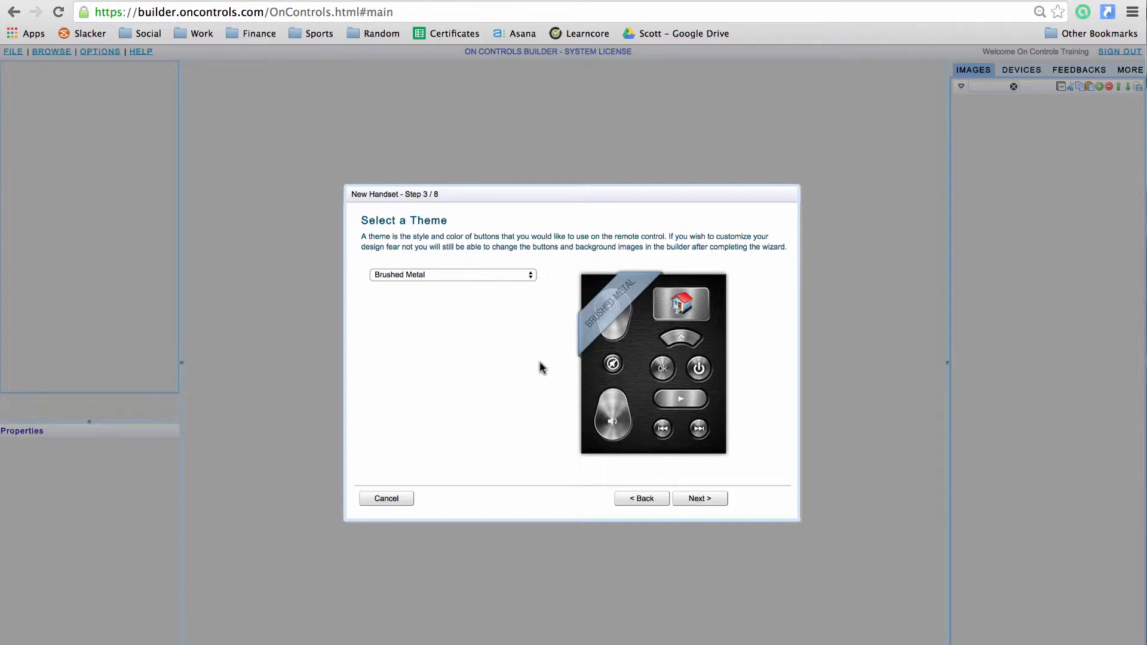
# Preview the White Gloss and Black Gloss themes, and choose the OnControls theme for the handset.
pyautogui.click(484, 274)
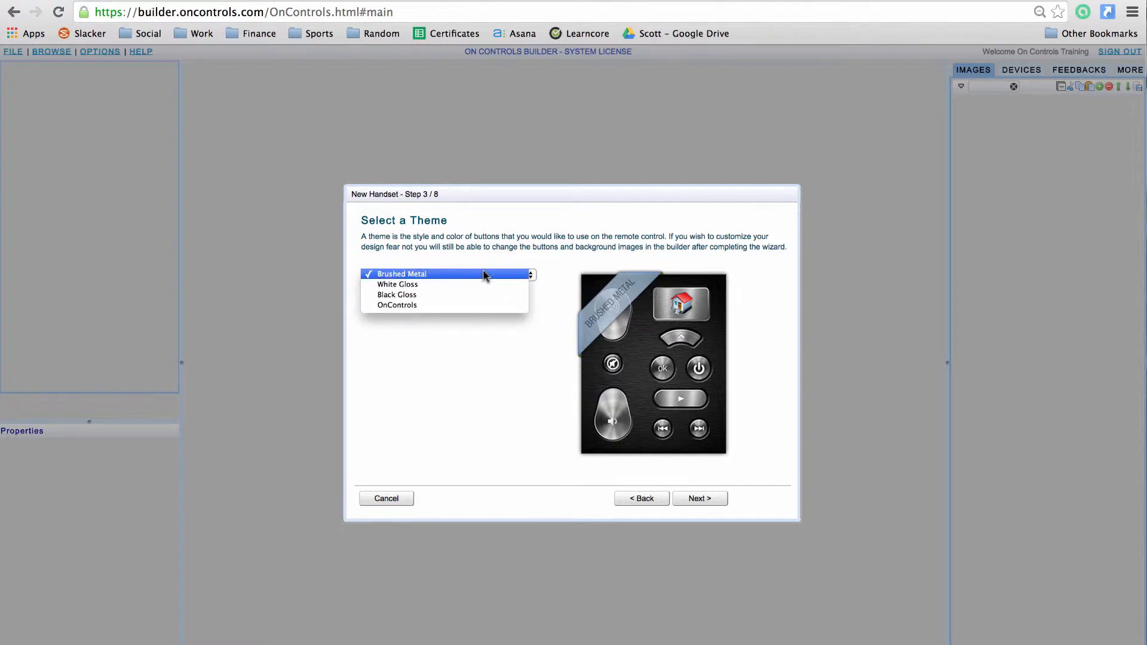
pyautogui.click(480, 284)
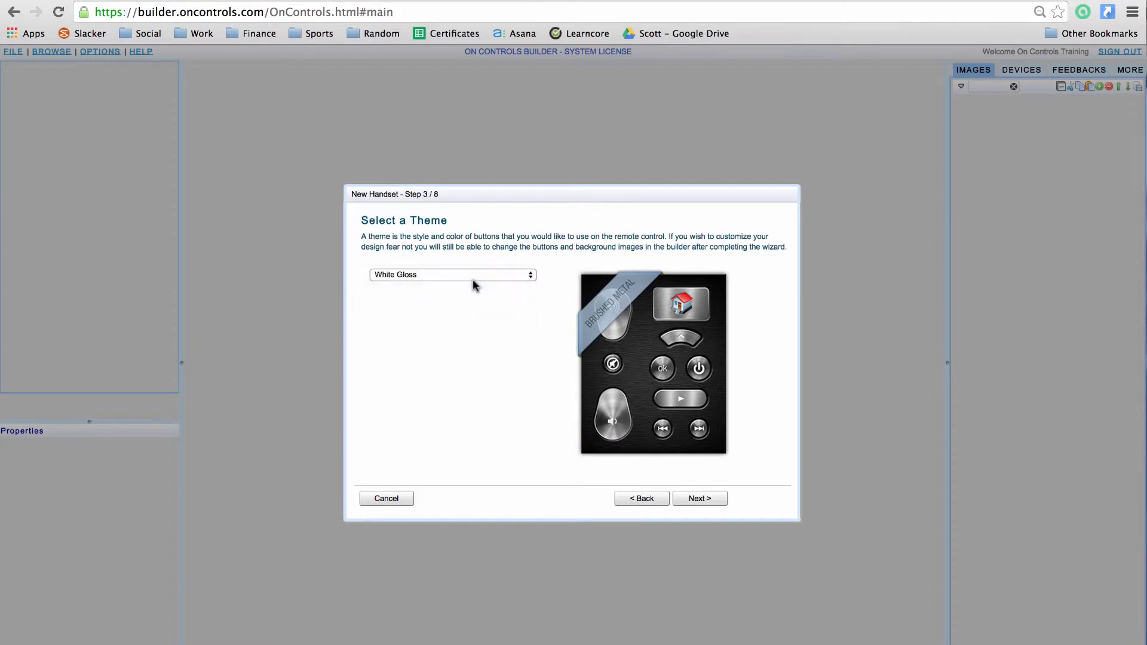
pyautogui.click(483, 275)
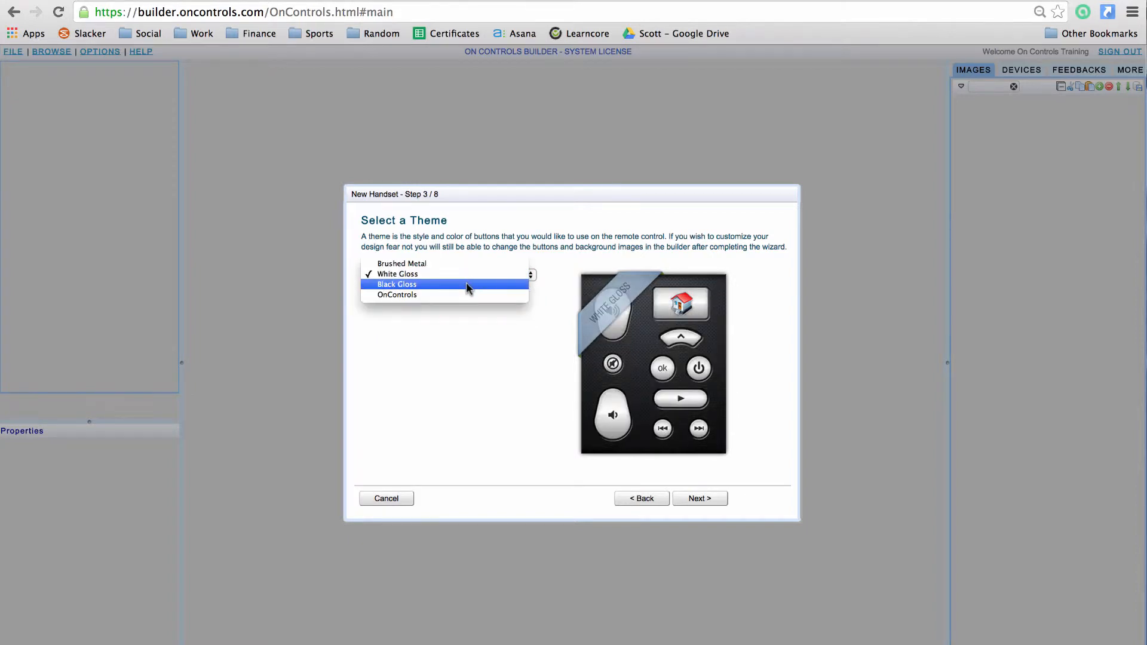
pyautogui.click(466, 284)
pyautogui.click(474, 276)
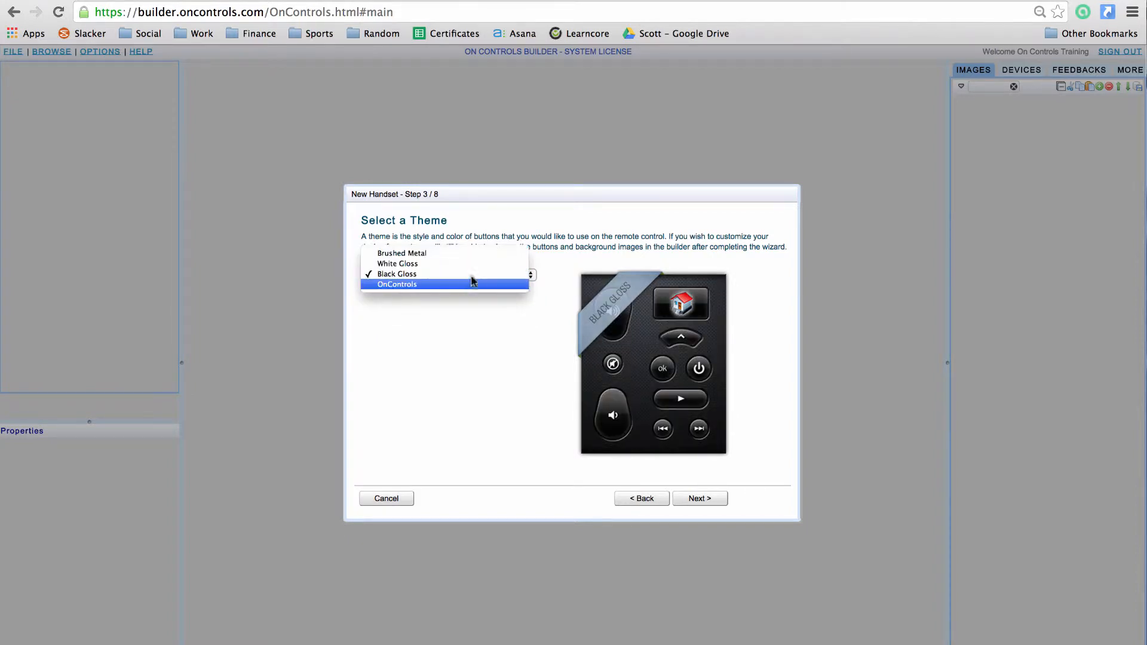
pyautogui.click(465, 285)
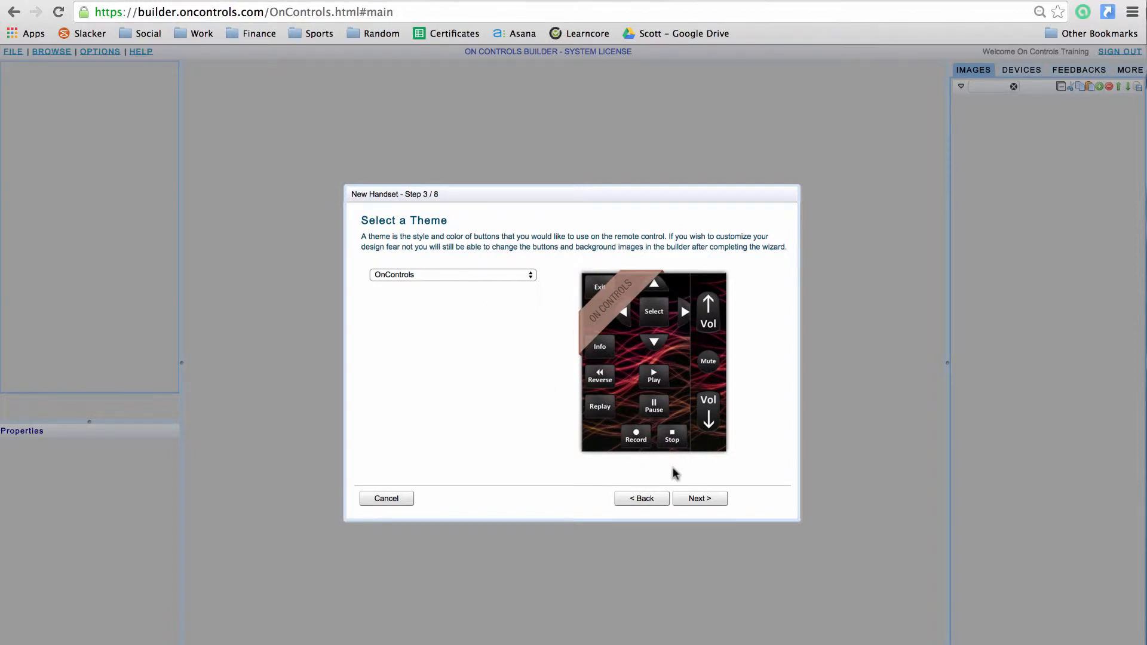
pyautogui.click(697, 502)
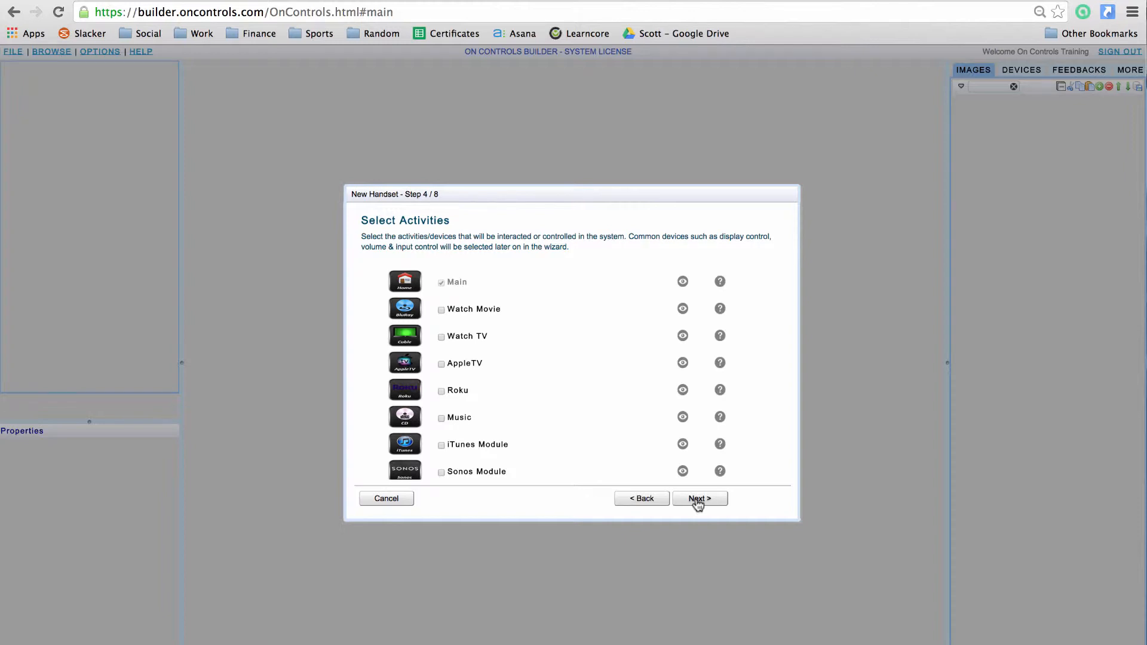
# Include the Watch Movie and AppleTV activities, and preview the Onkyo/Integra Net Radio Module's landscape page at full size.
pyautogui.click(441, 310)
pyautogui.scroll(-2, 443, 399)
pyautogui.scroll(-3, 443, 399)
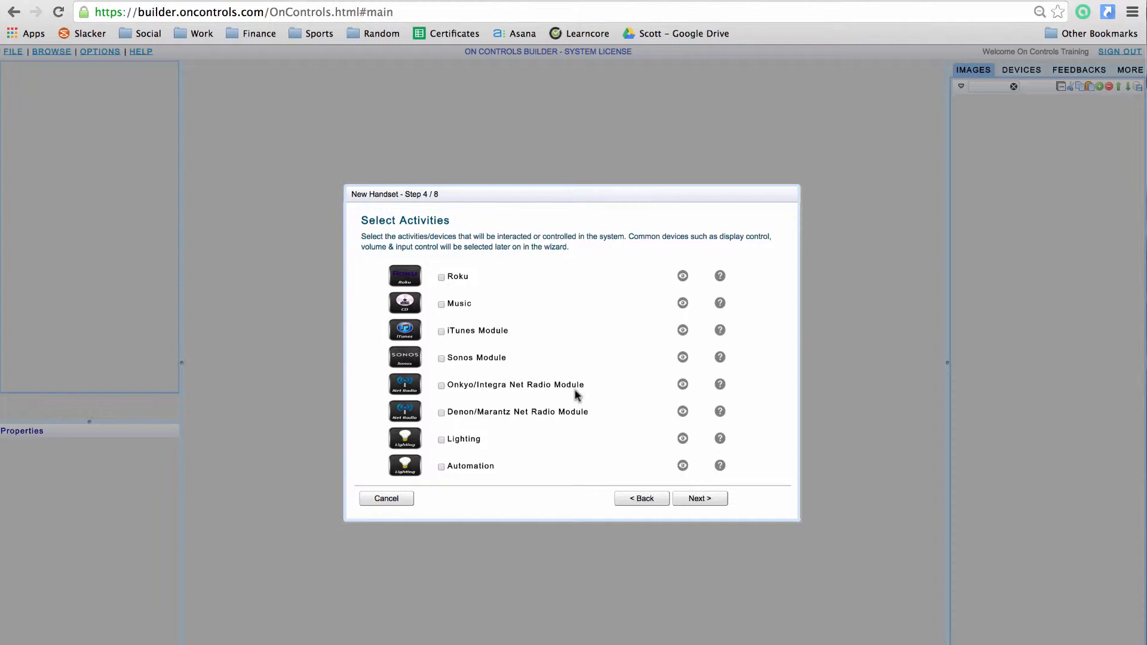
pyautogui.click(682, 386)
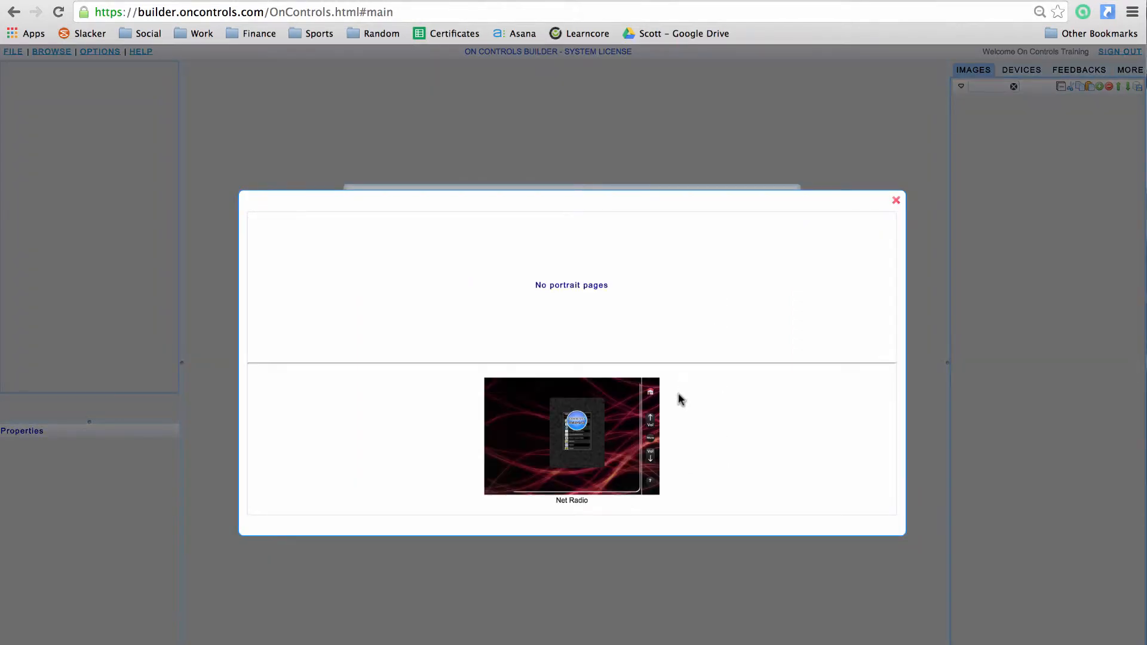
pyautogui.click(588, 437)
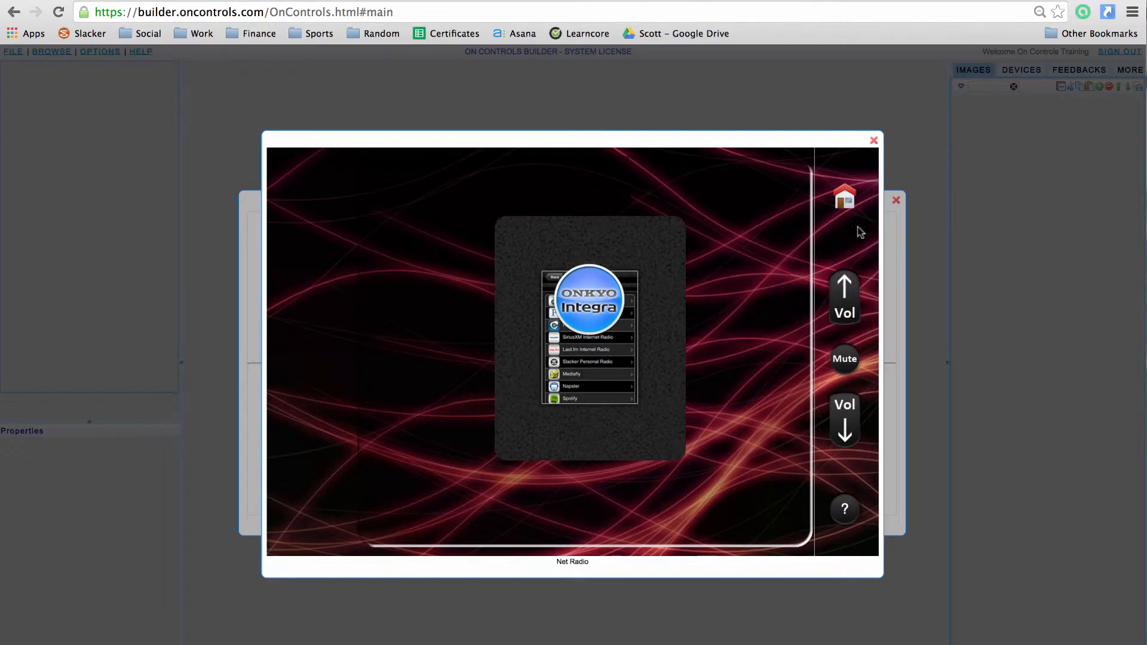
pyautogui.click(873, 142)
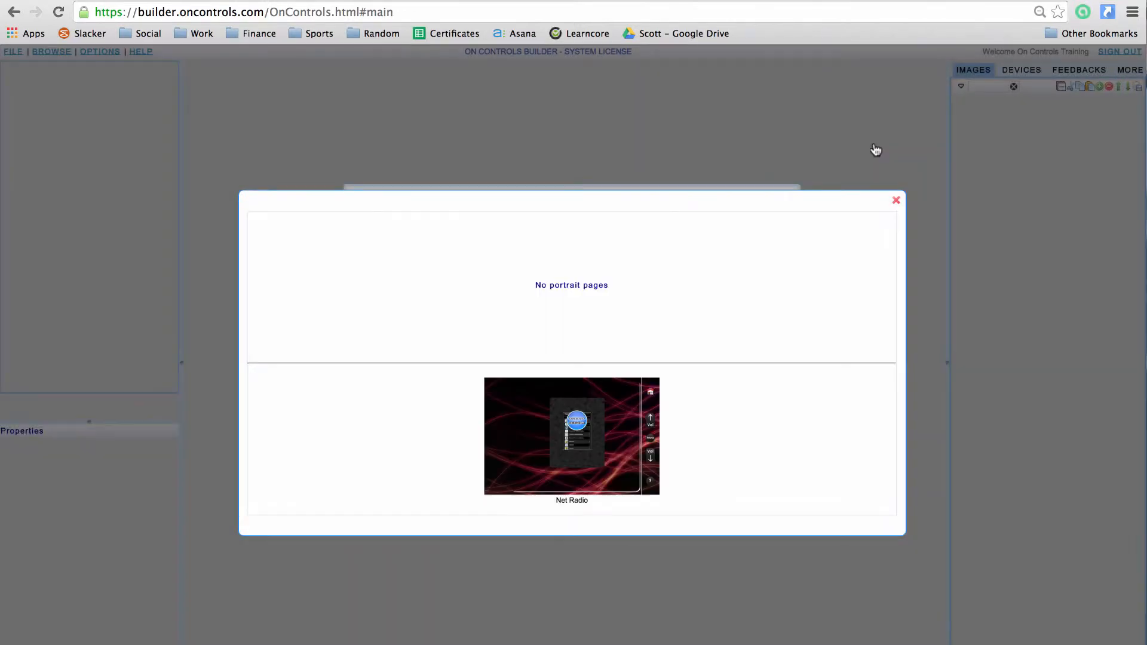
pyautogui.click(896, 200)
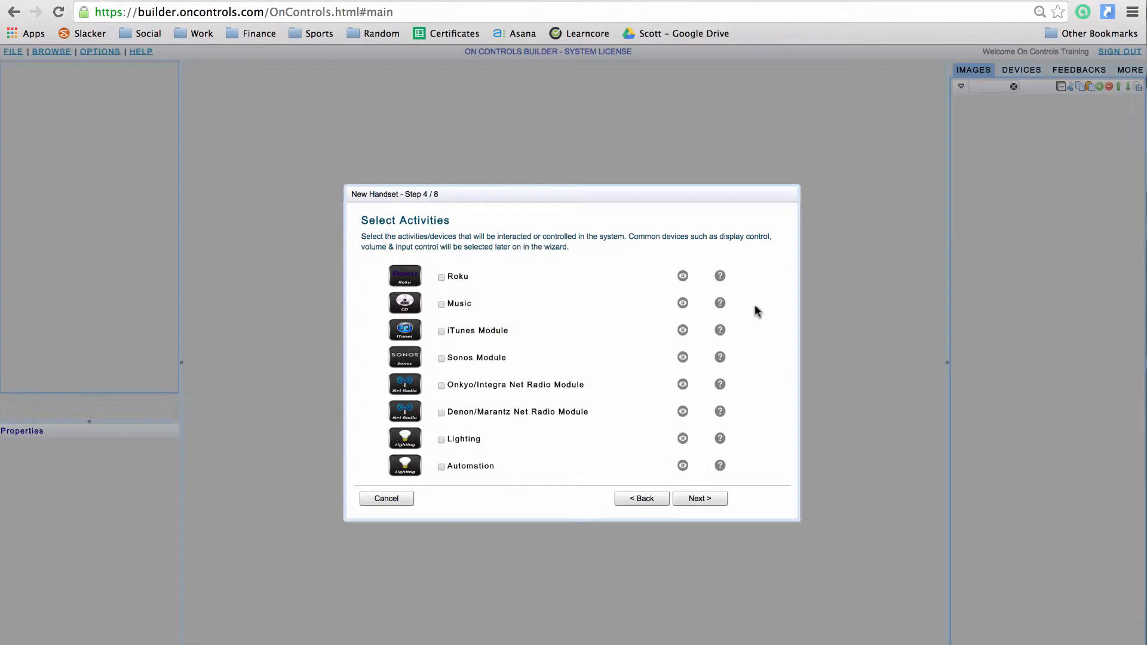
# Check the Lighting activity's description and the Automation page preview, and include the Automation activity.
pyautogui.scroll(-5, 658, 393)
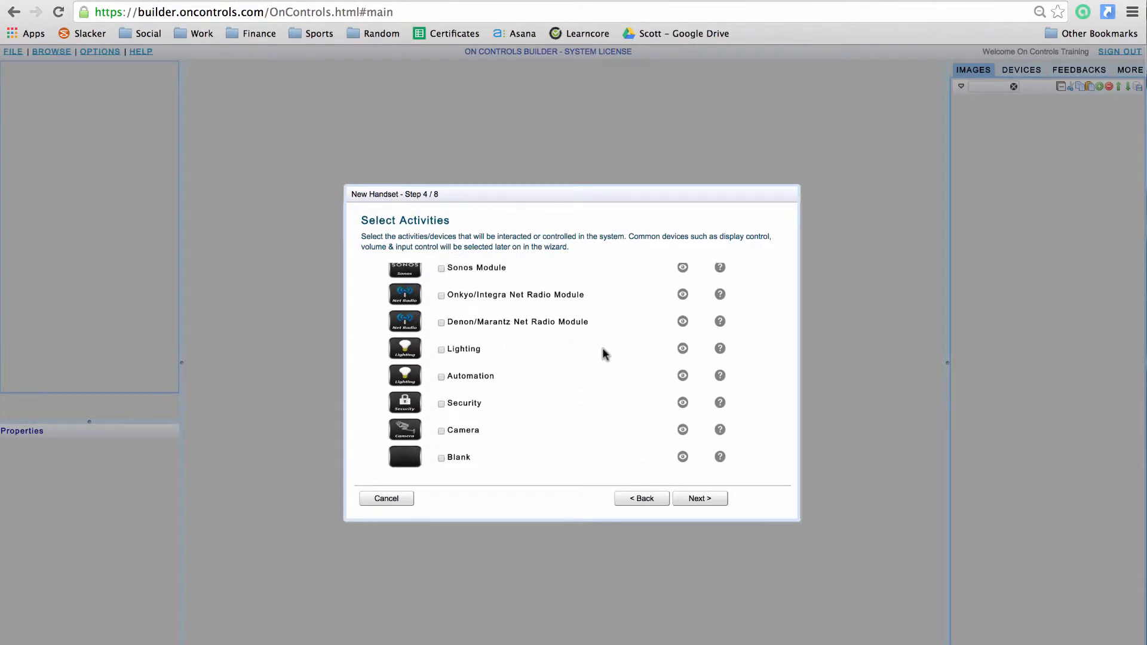
pyautogui.click(720, 349)
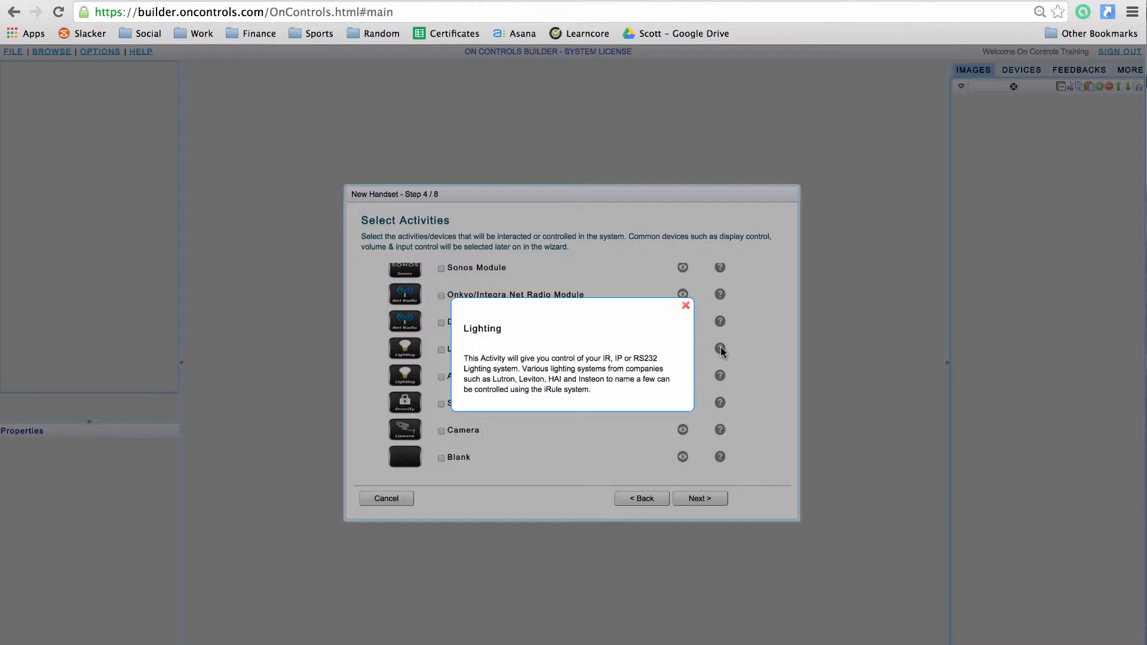
pyautogui.click(687, 305)
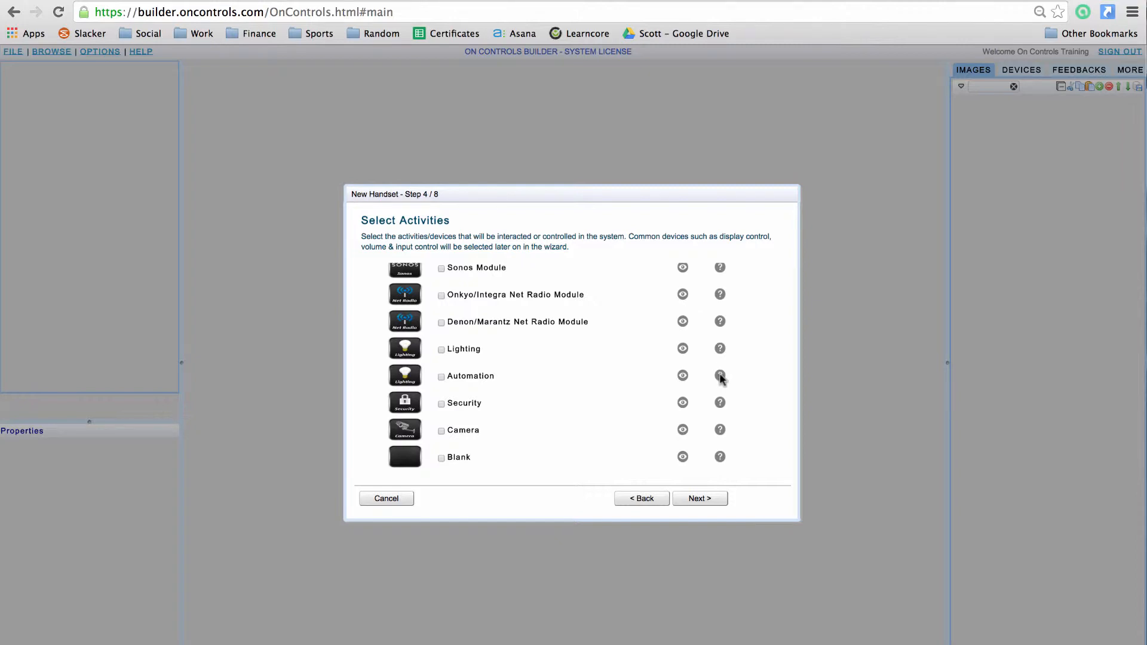
pyautogui.click(683, 376)
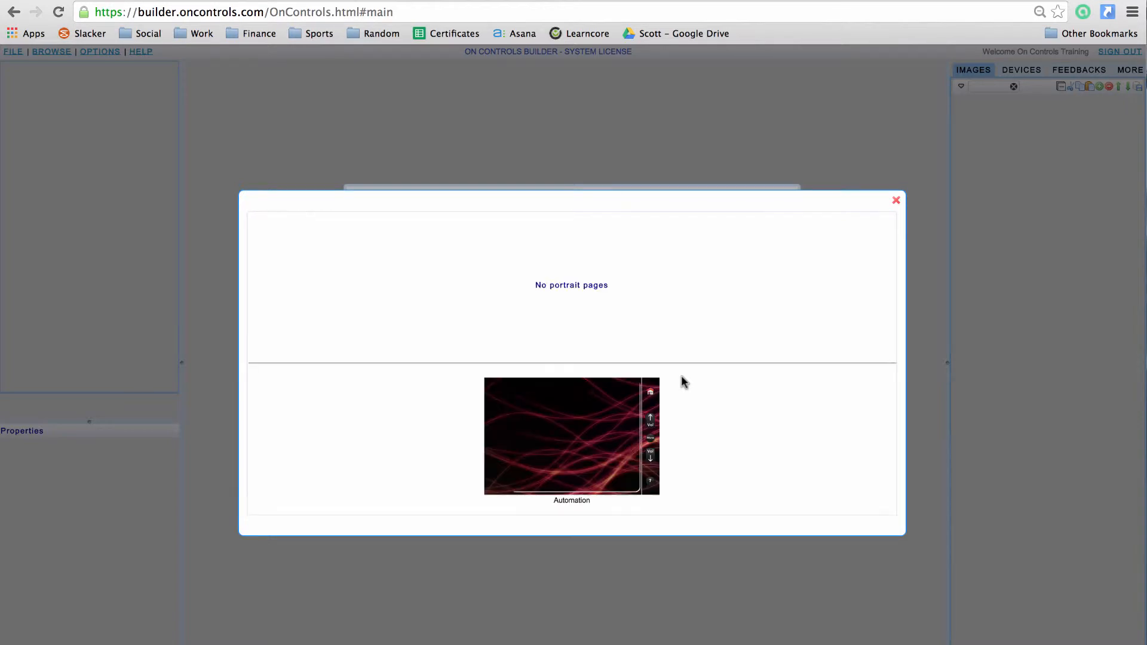
pyautogui.click(895, 201)
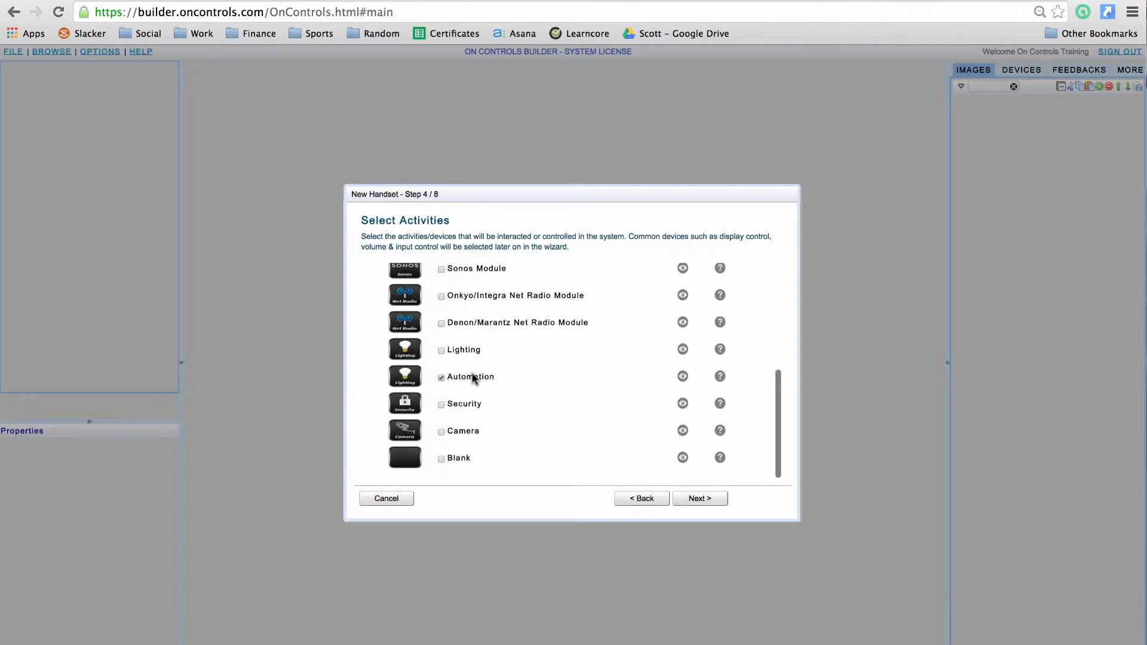
# Review the selected activities across the whole list and continue to device selection.
pyautogui.scroll(4, 471, 376)
pyautogui.scroll(4, 471, 349)
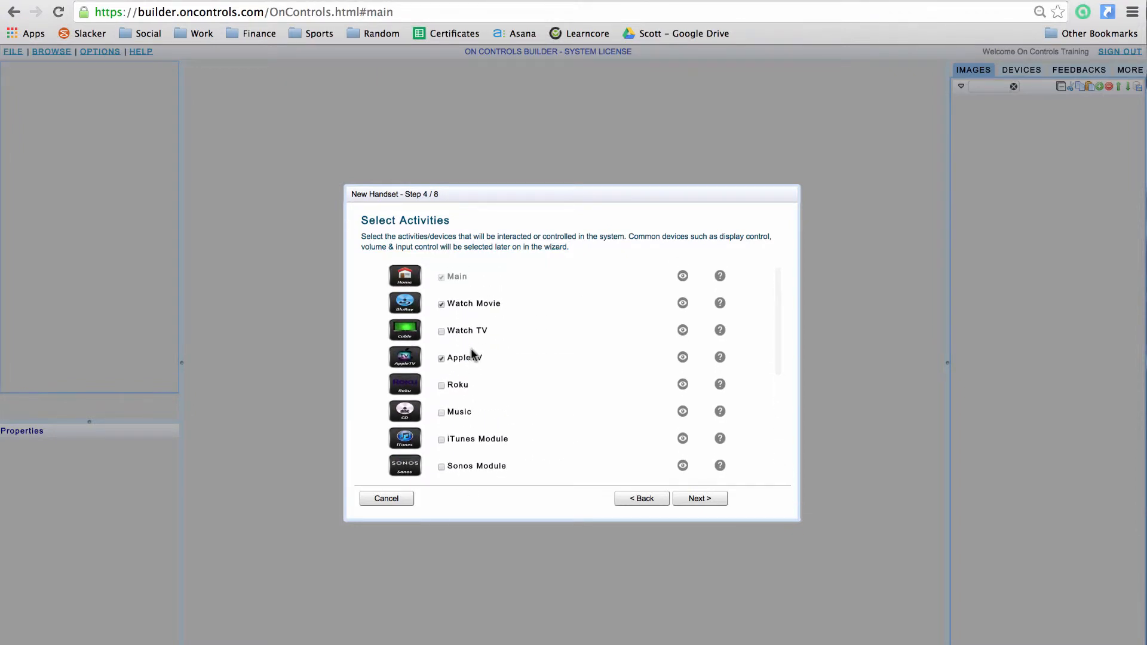
pyautogui.scroll(-3, 471, 348)
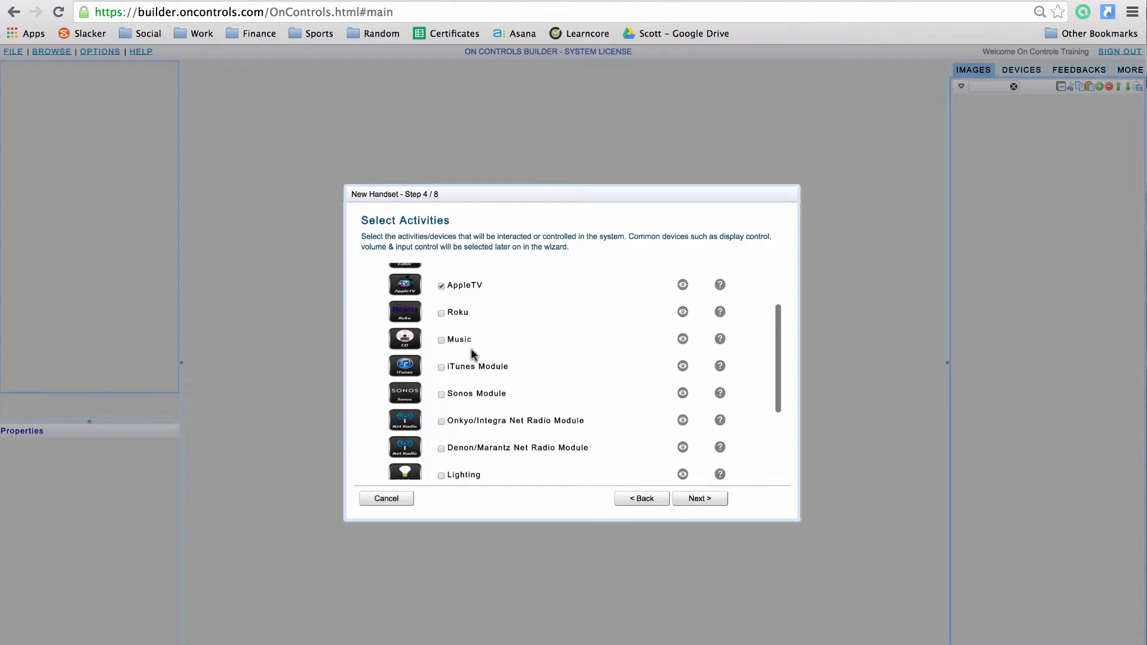
pyautogui.scroll(-4, 471, 348)
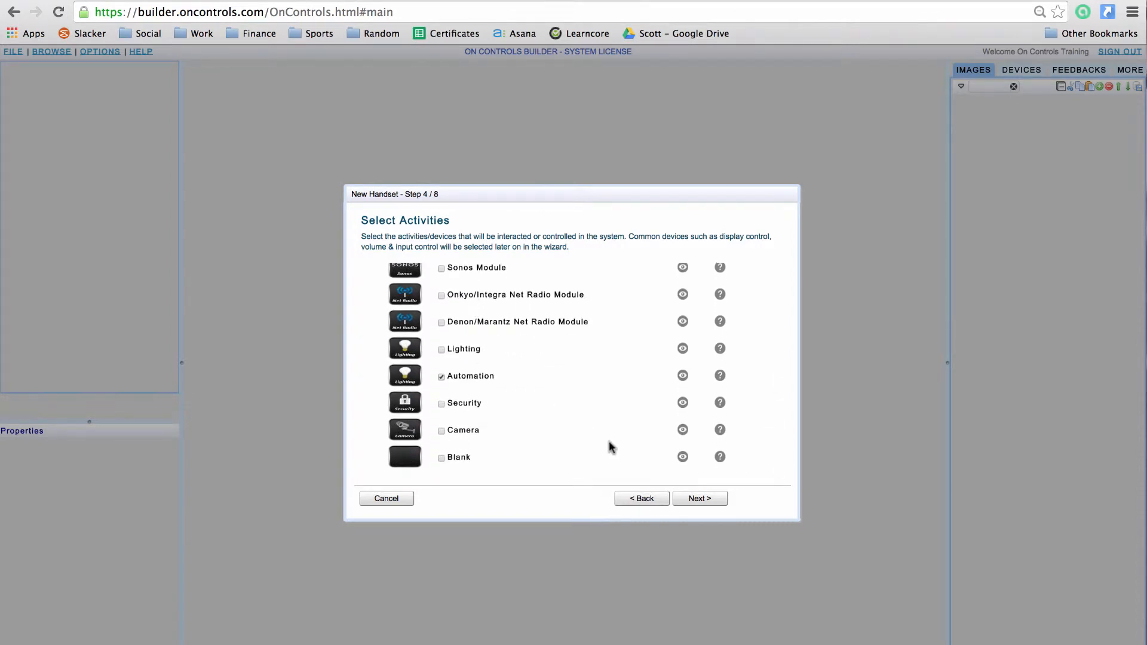
pyautogui.click(690, 499)
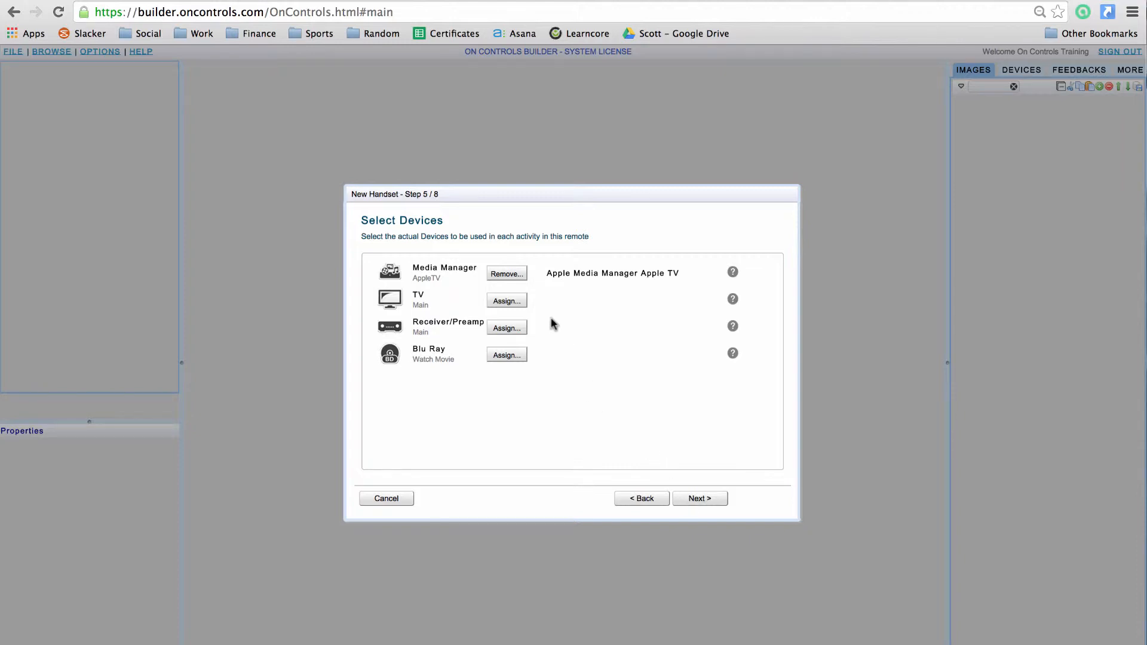
# Start assigning a device to the Main TV and keep the device type filter on TV.
pyautogui.click(508, 305)
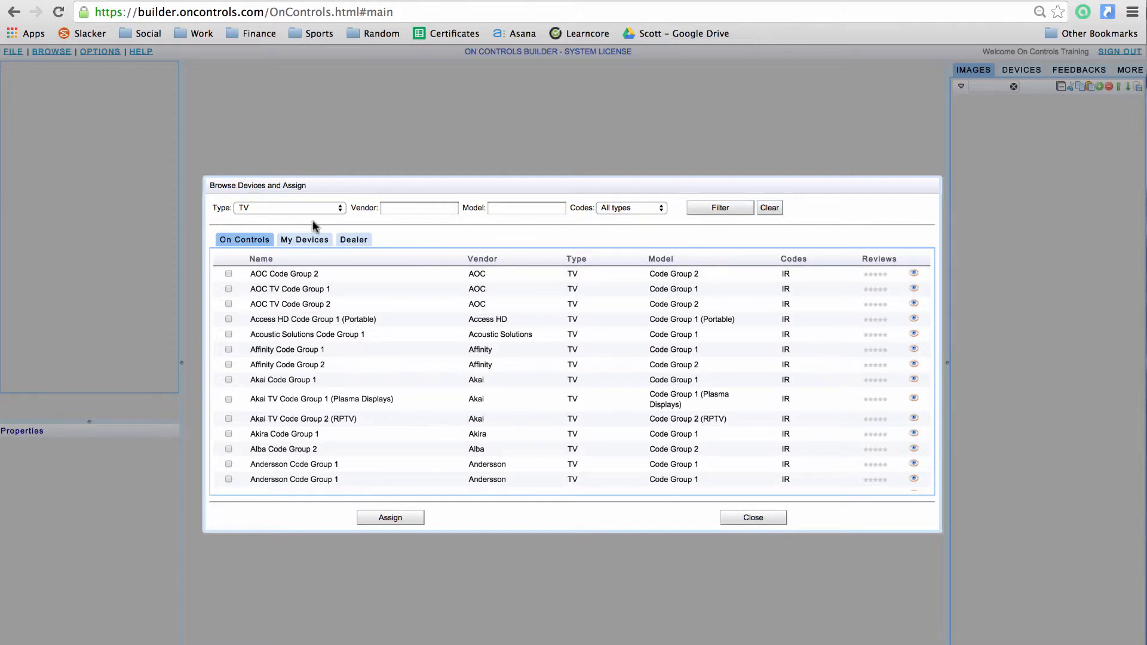
pyautogui.click(295, 209)
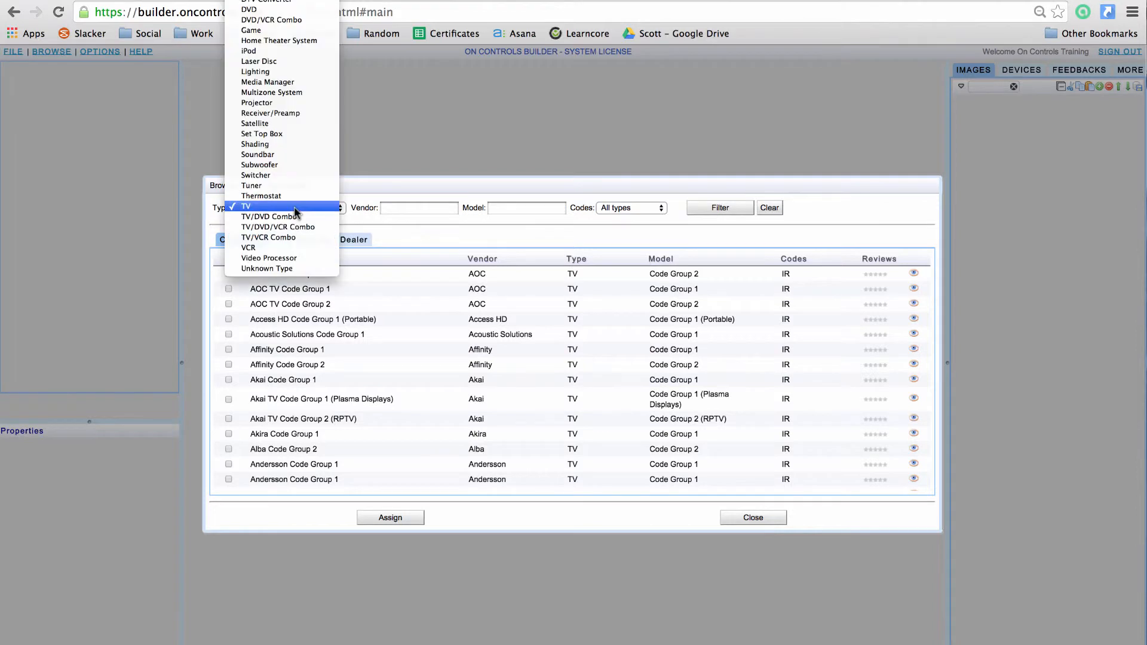
pyautogui.scroll(2, 295, 210)
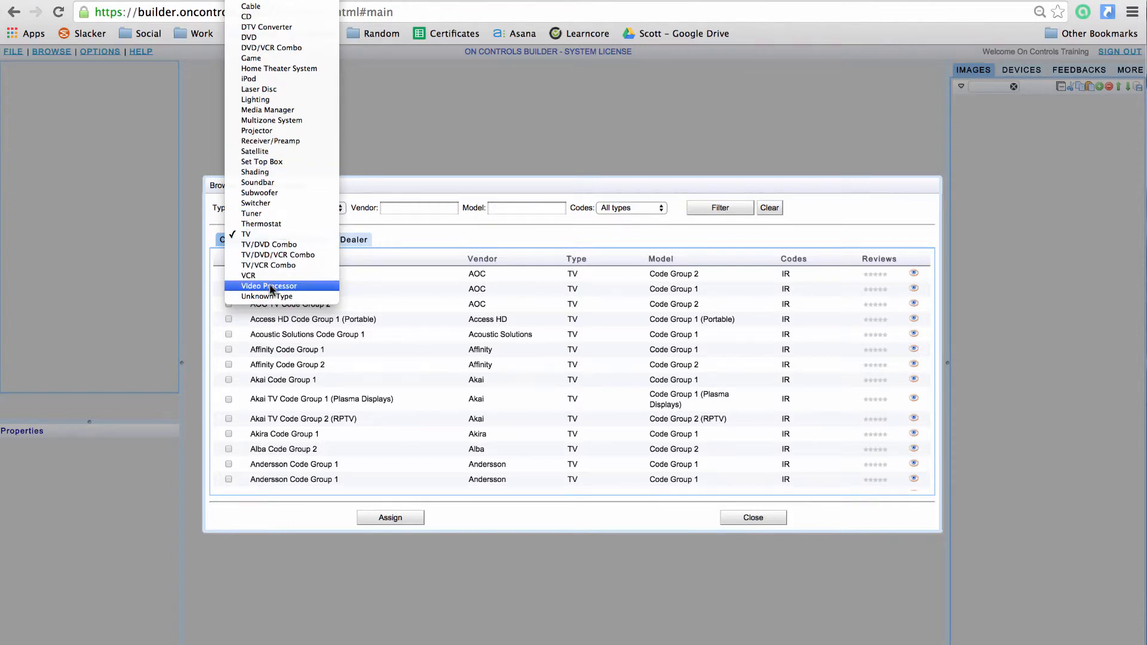
pyautogui.click(261, 235)
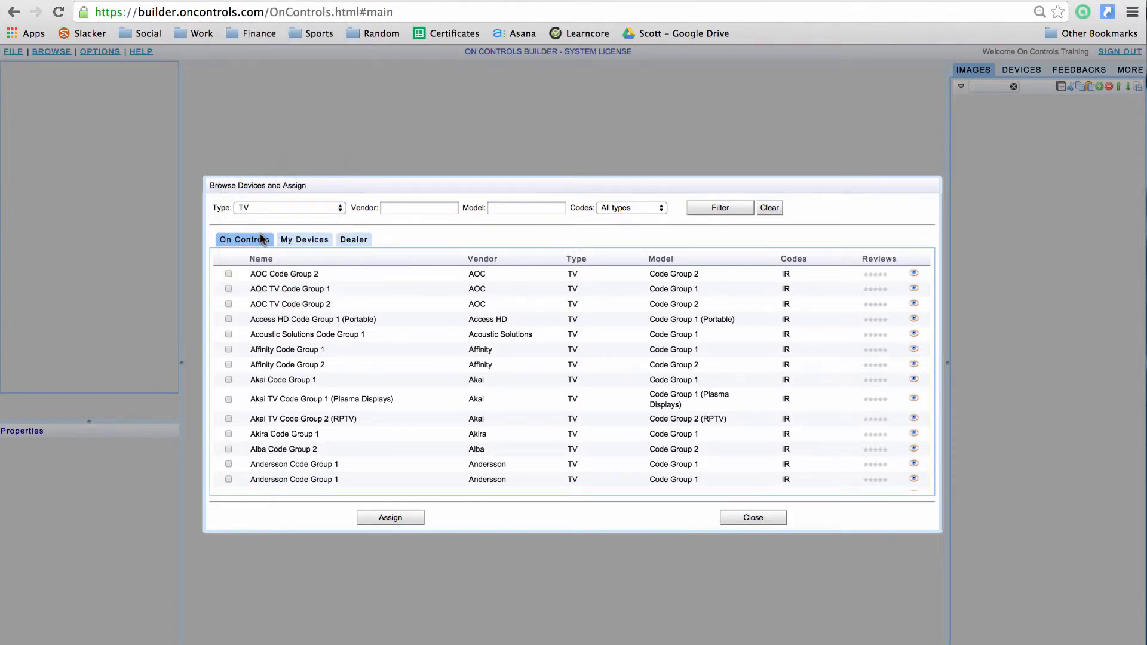
# Filter the TV devices by vendor Samsung with all code types, and assign Samsung TV All Models to the Main TV.
pyautogui.click(405, 208)
pyautogui.write('Samsung')
pyautogui.click(496, 209)
pyautogui.click(608, 209)
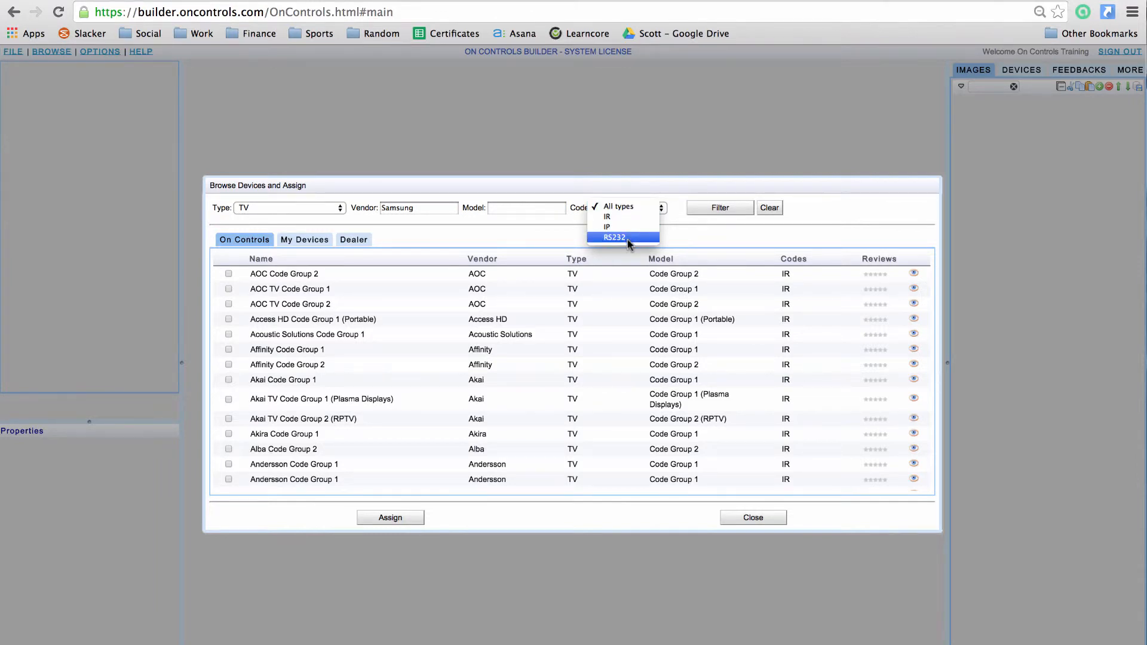
pyautogui.click(630, 206)
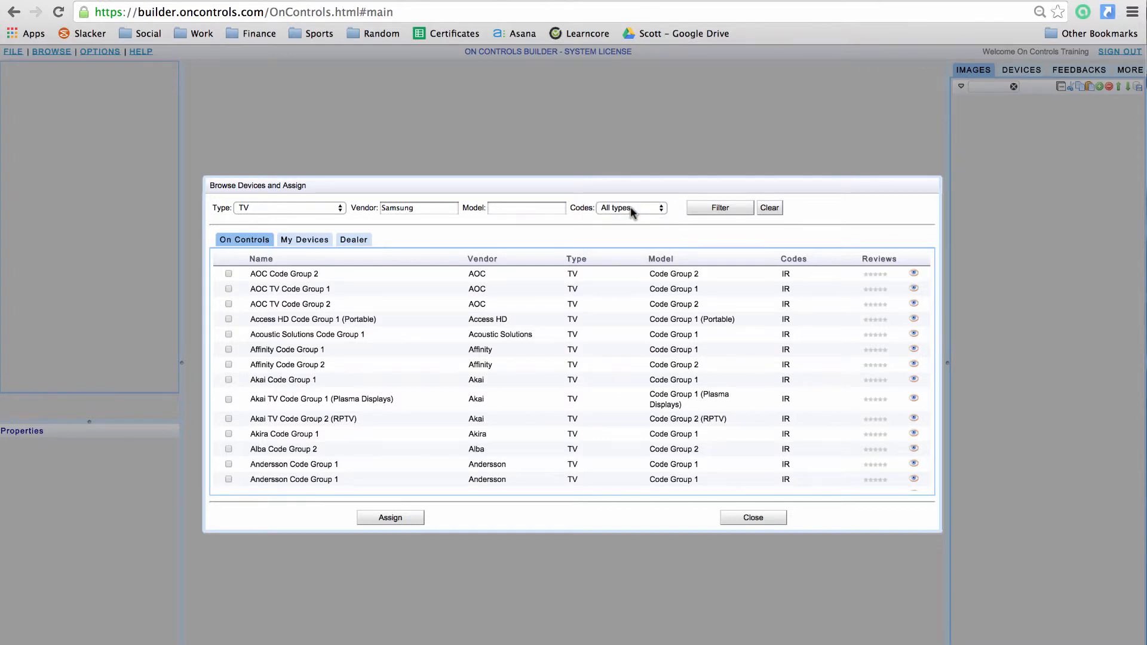
pyautogui.click(706, 210)
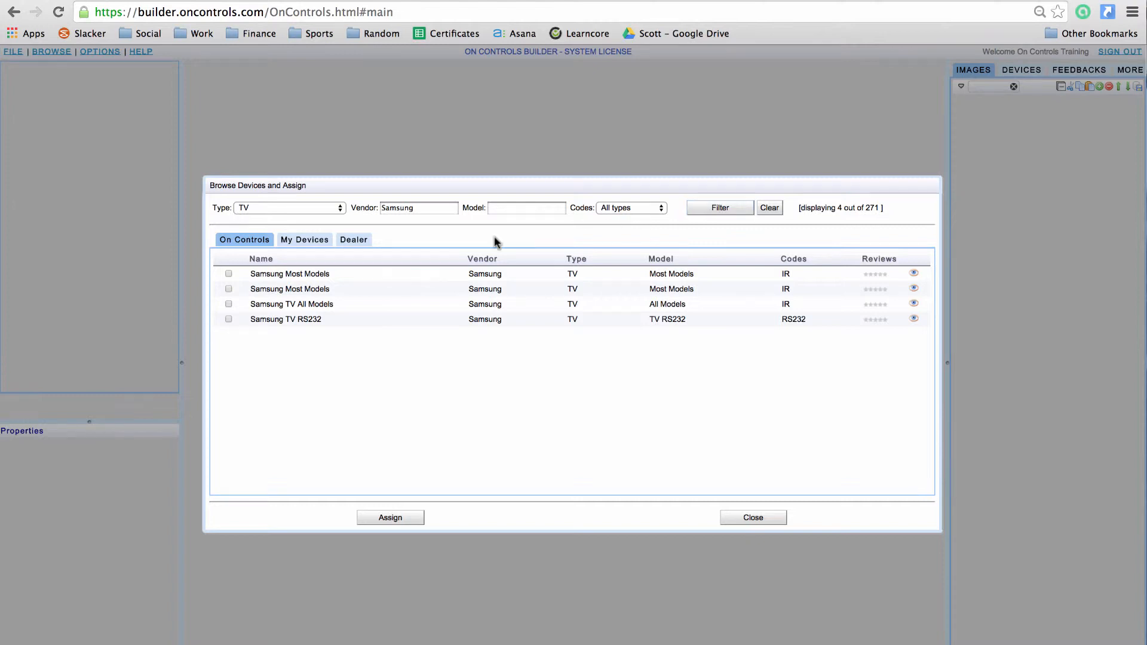
pyautogui.click(228, 305)
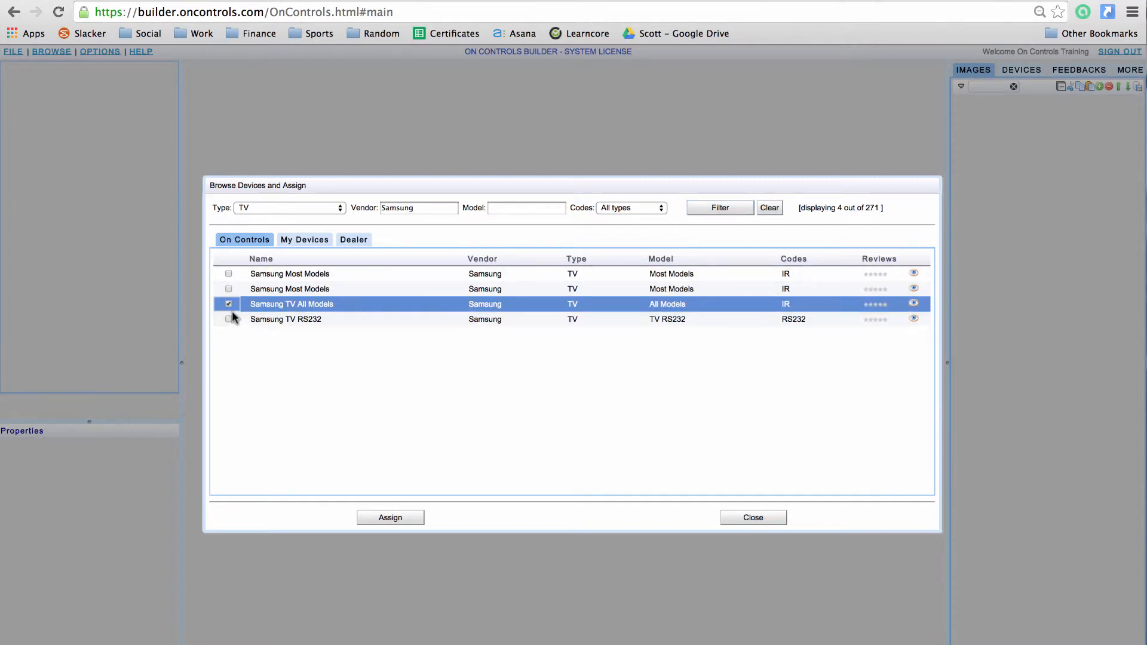
pyautogui.click(410, 518)
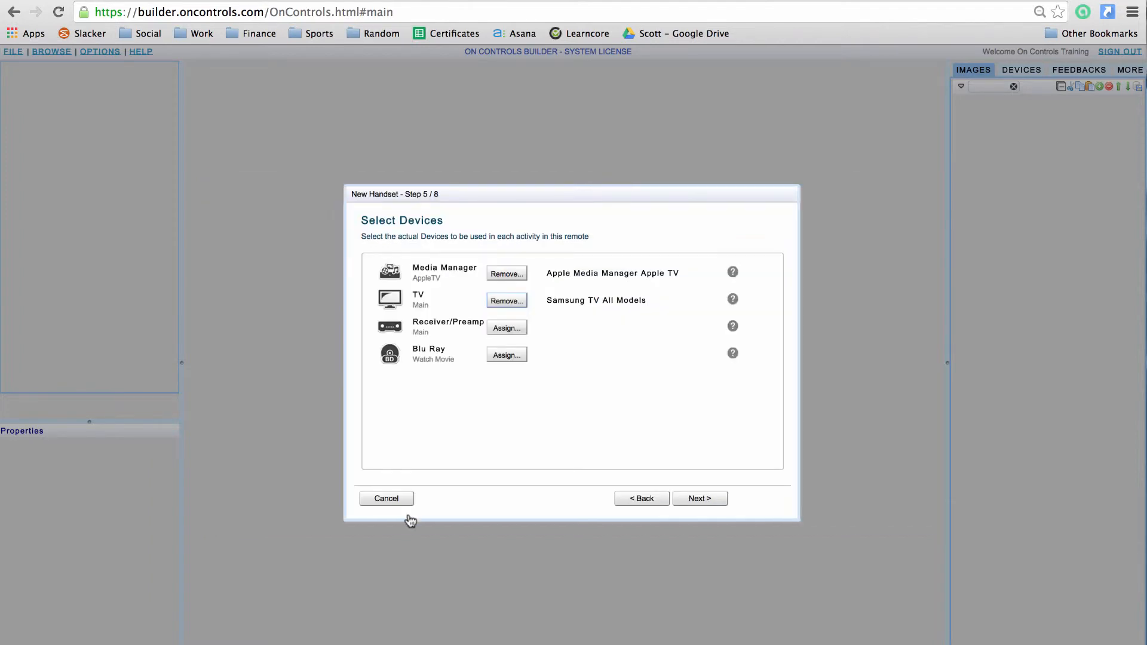
# Filter the Receiver/Preamp devices by vendor integra with RS232 codes, and assign Integra RS232 AV Receiver Zone 1.
pyautogui.click(505, 329)
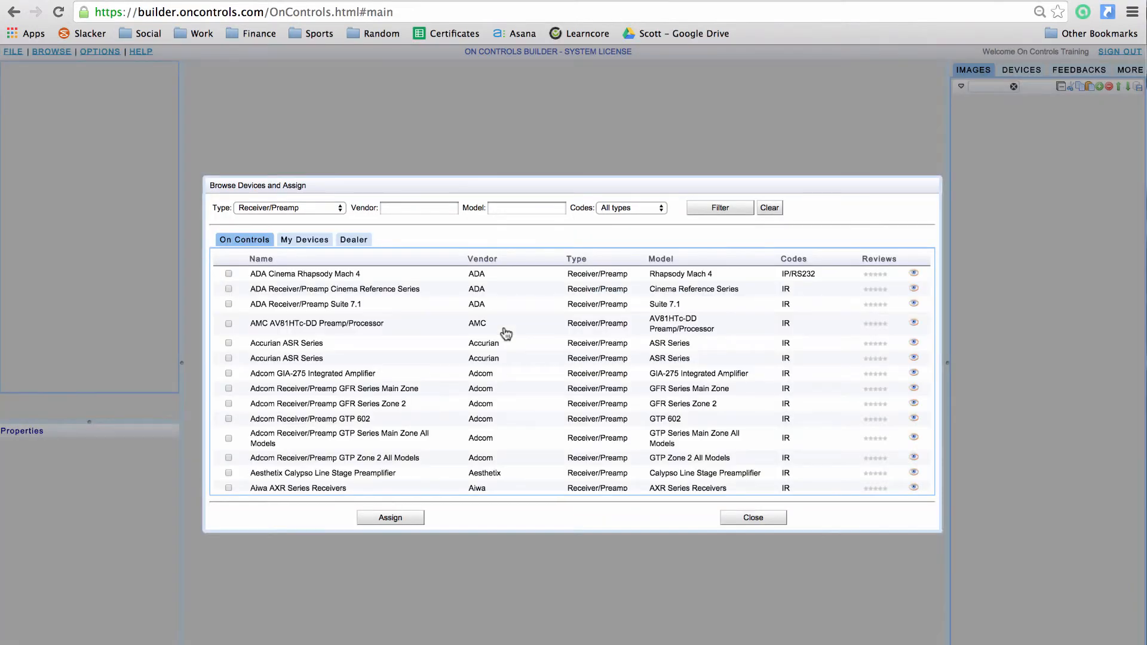
pyautogui.click(394, 206)
pyautogui.write('integra')
pyautogui.click(610, 209)
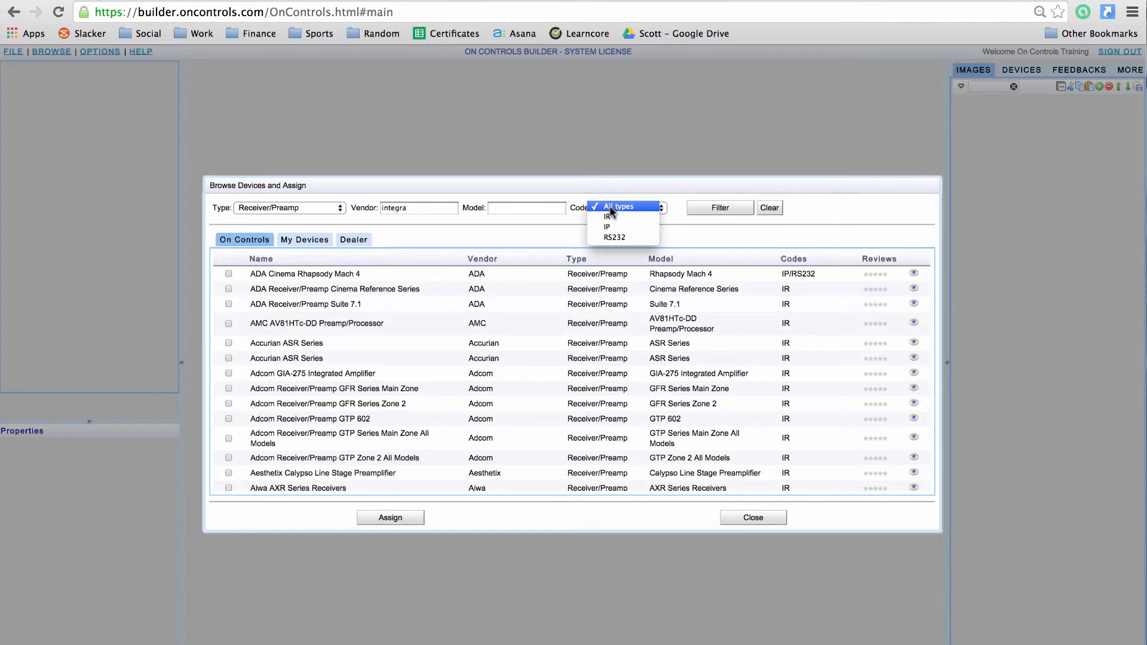
pyautogui.click(612, 237)
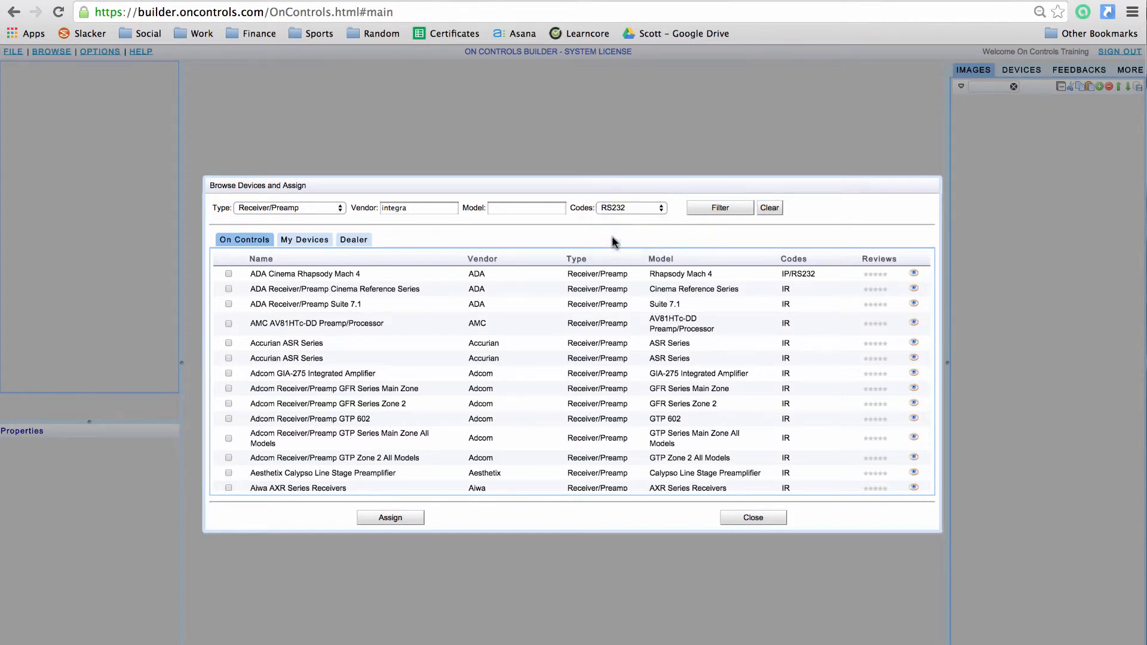
pyautogui.click(718, 209)
pyautogui.click(621, 289)
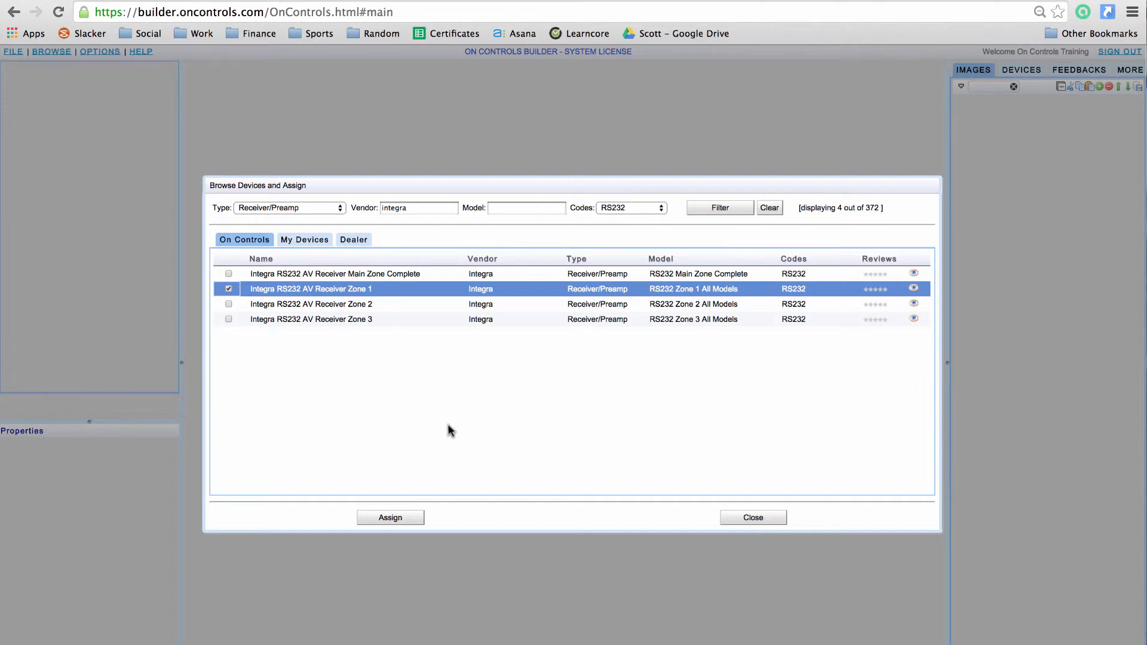
pyautogui.click(378, 519)
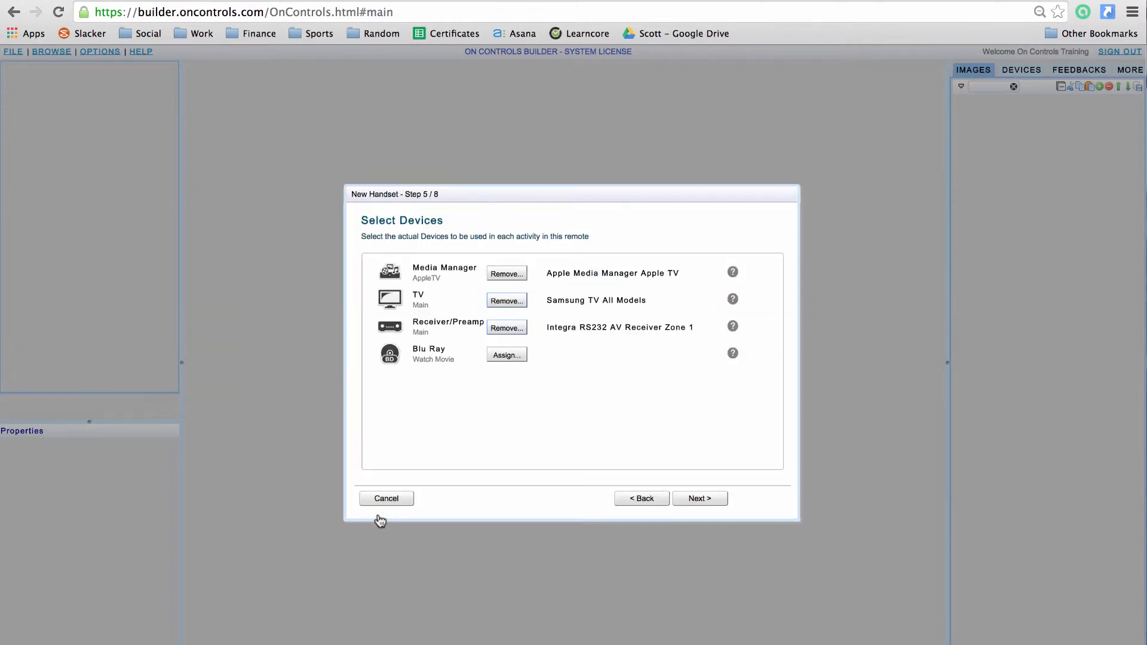
# Filter the Blu Ray devices by vendor panasonic and assign the first Panasonic Blu Ray All Models entry to Watch Movie.
pyautogui.click(506, 355)
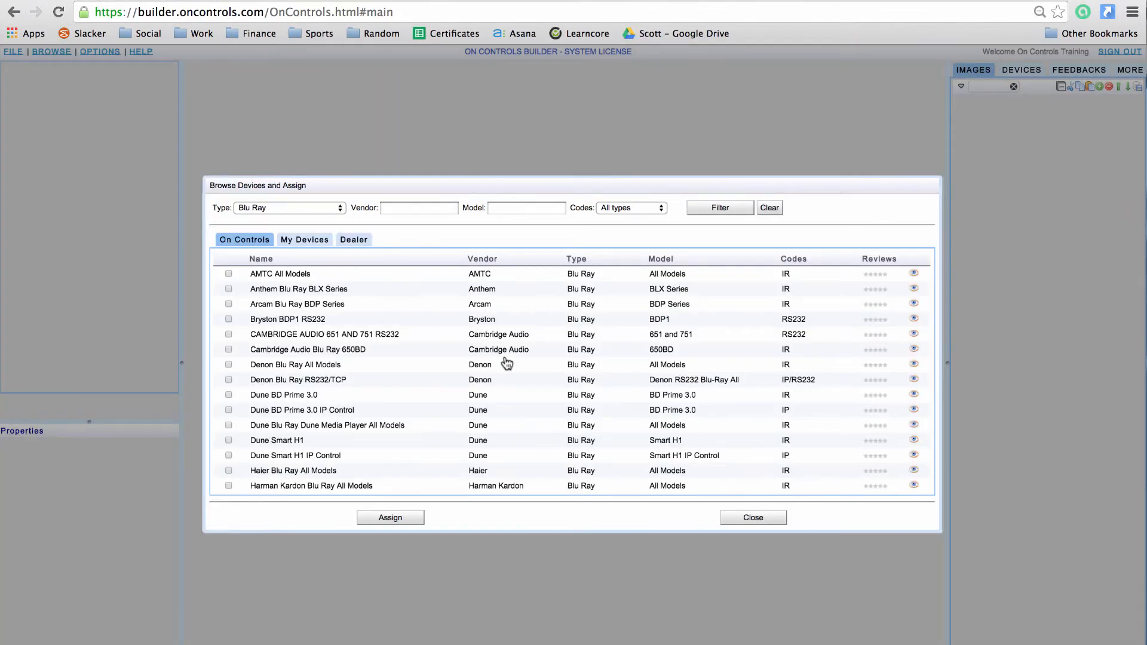
pyautogui.click(306, 210)
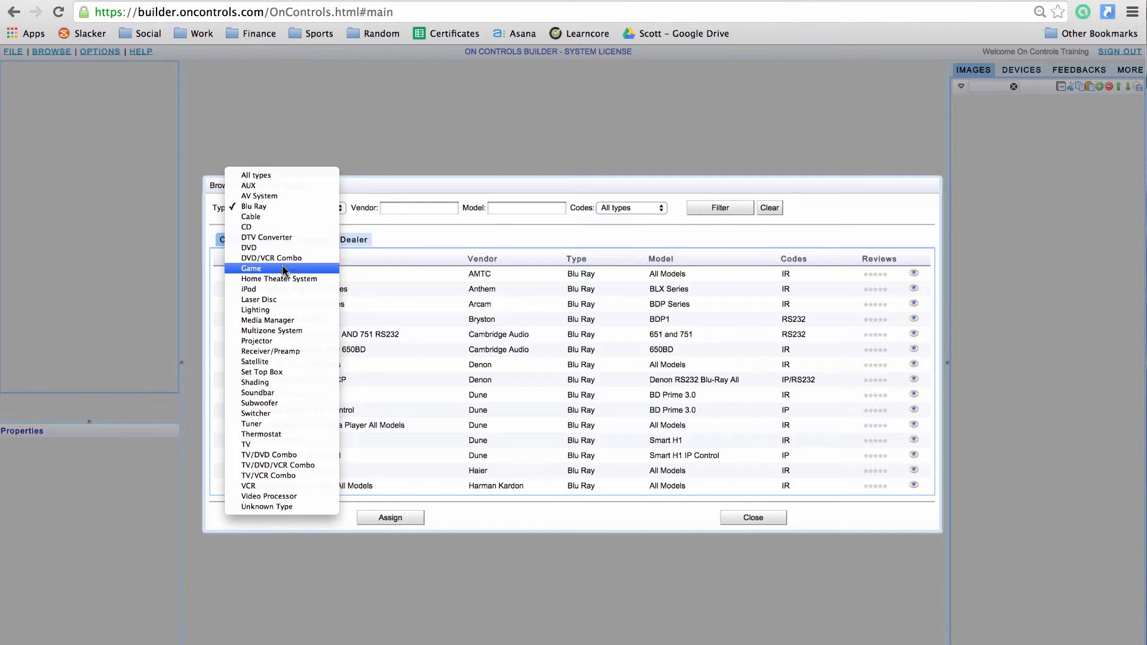
pyautogui.click(267, 206)
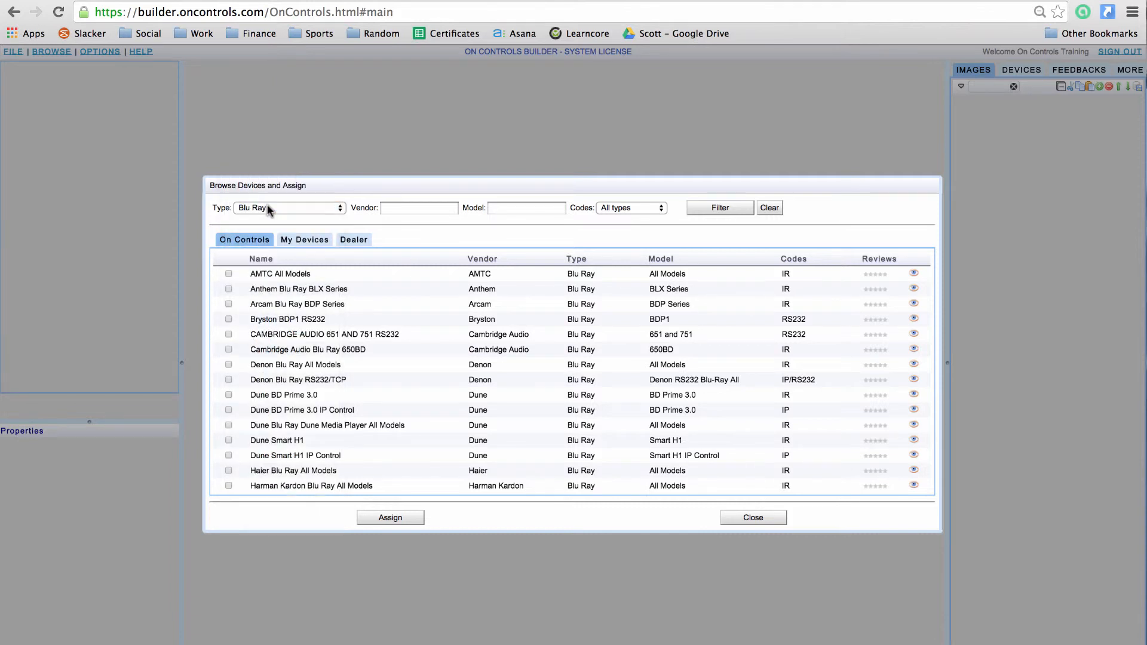
pyautogui.click(394, 206)
pyautogui.write('panasonic')
pyautogui.click(700, 213)
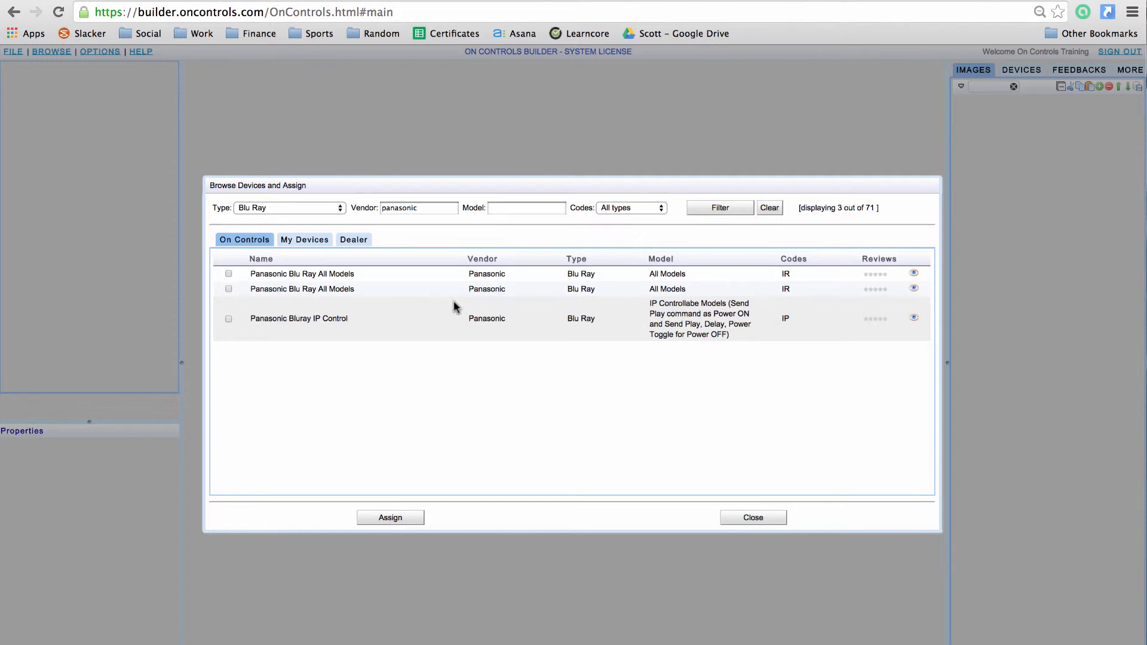
pyautogui.click(228, 274)
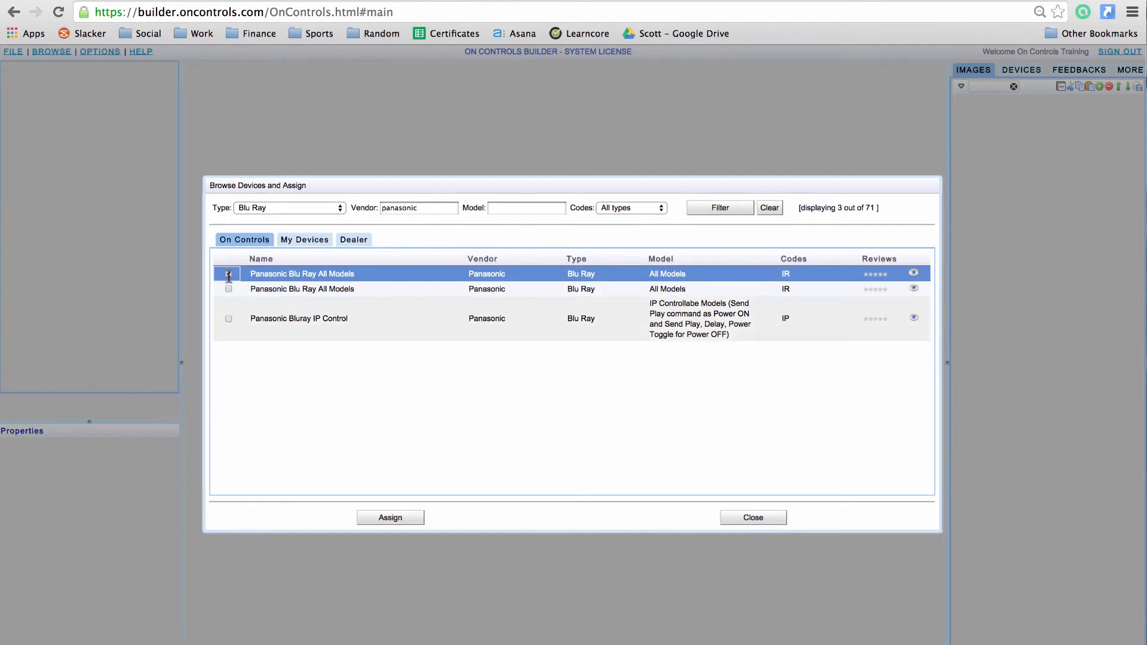
pyautogui.click(388, 516)
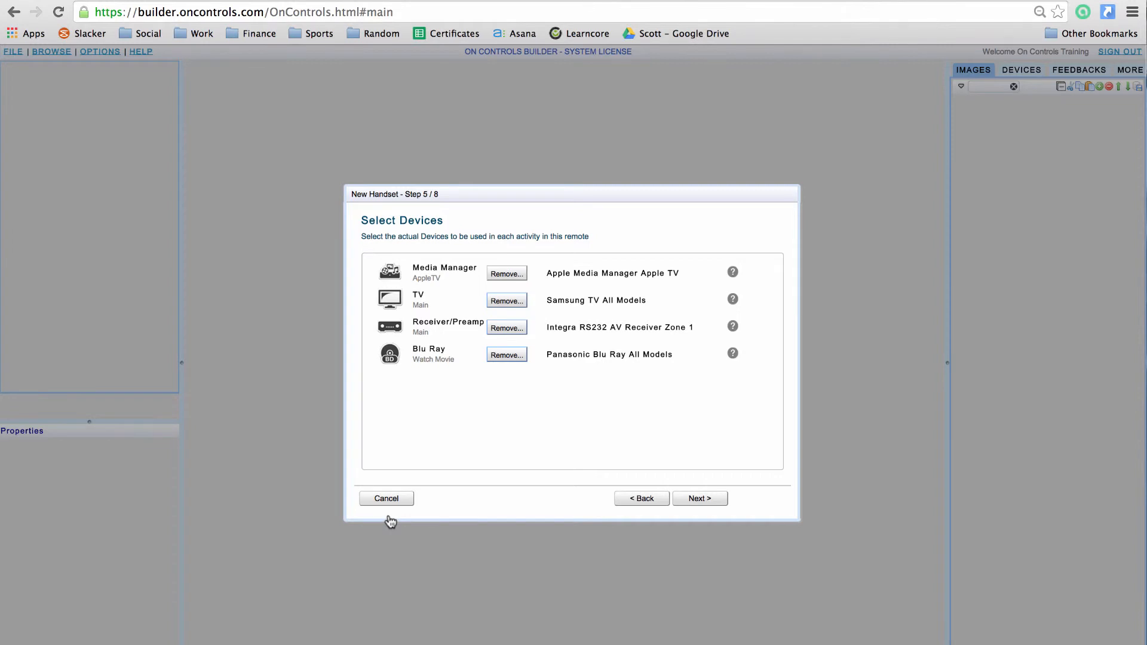
# Set Integra RS232 AV Receiver Zone 1 as the device for both audio volume and source switching, and continue to input association.
pyautogui.click(691, 501)
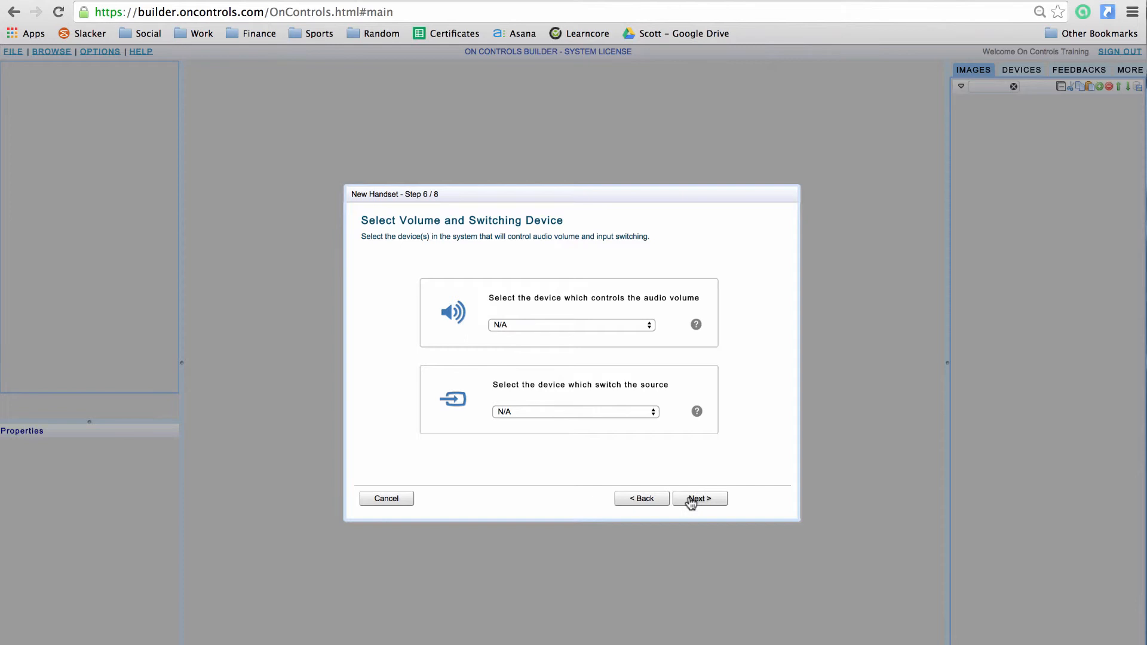
pyautogui.click(553, 326)
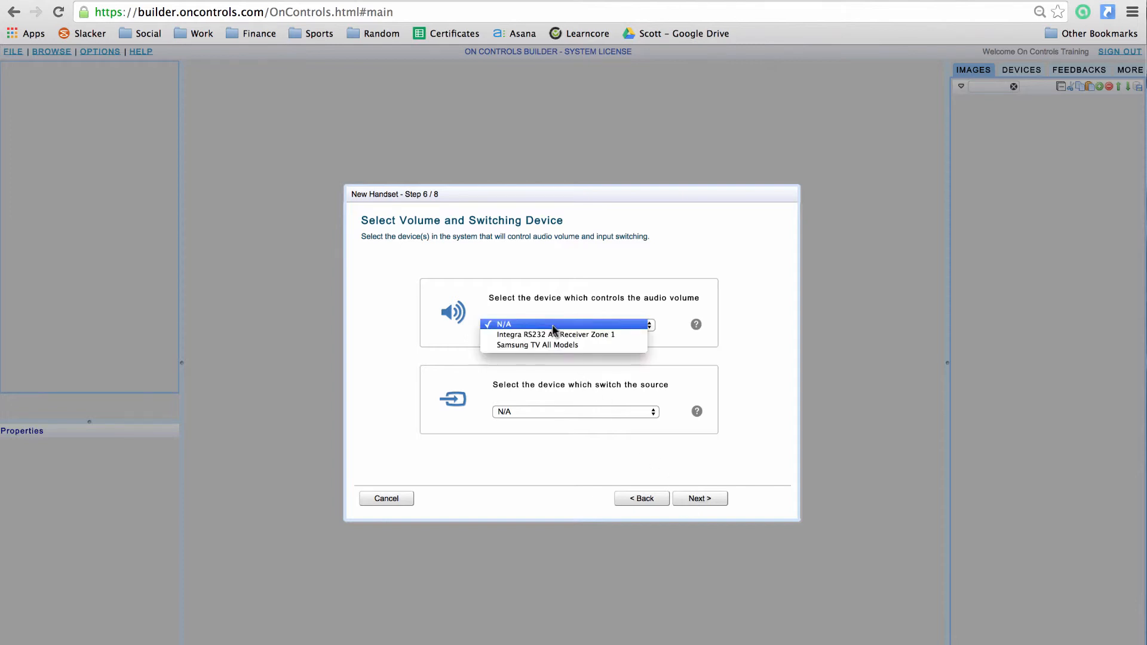
pyautogui.click(556, 336)
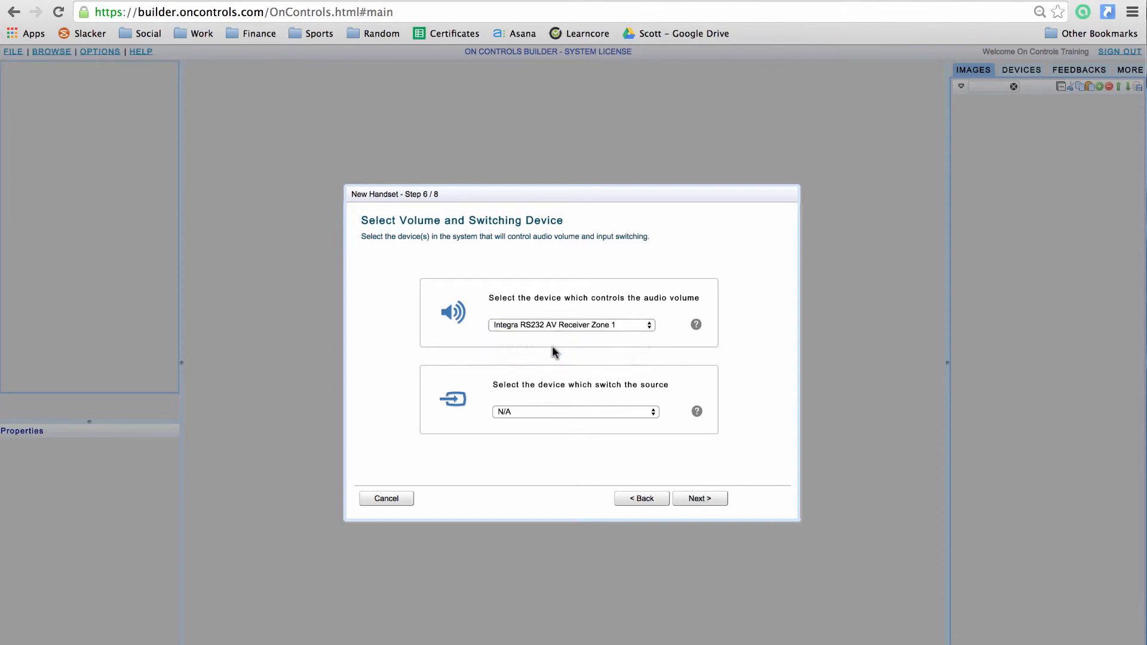
pyautogui.click(553, 411)
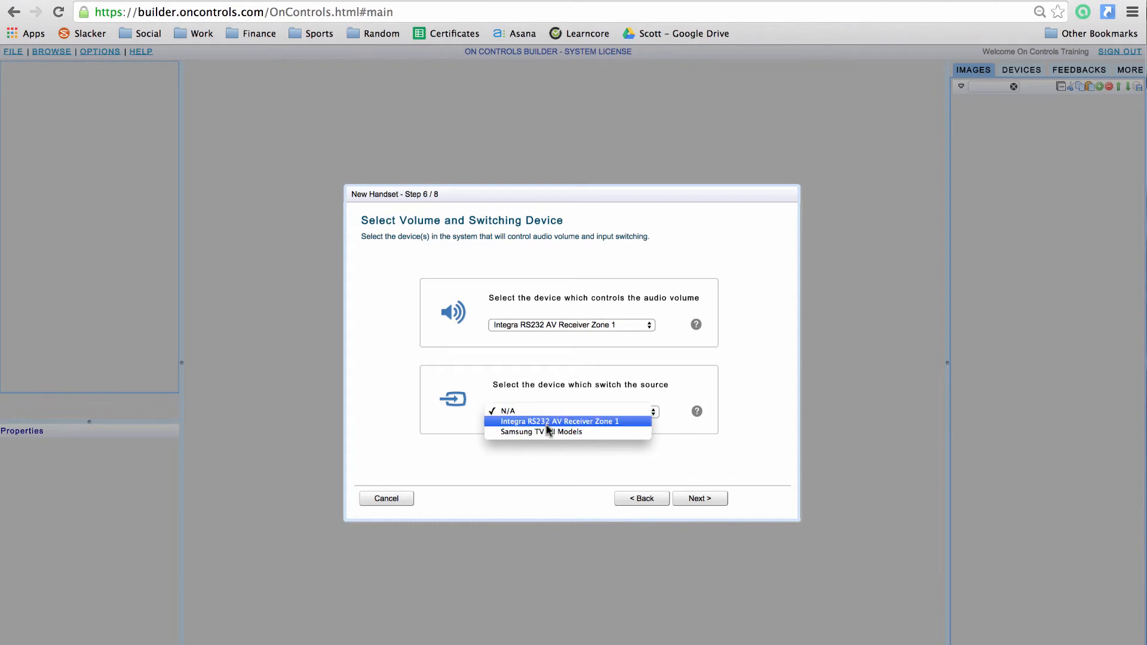
pyautogui.click(550, 423)
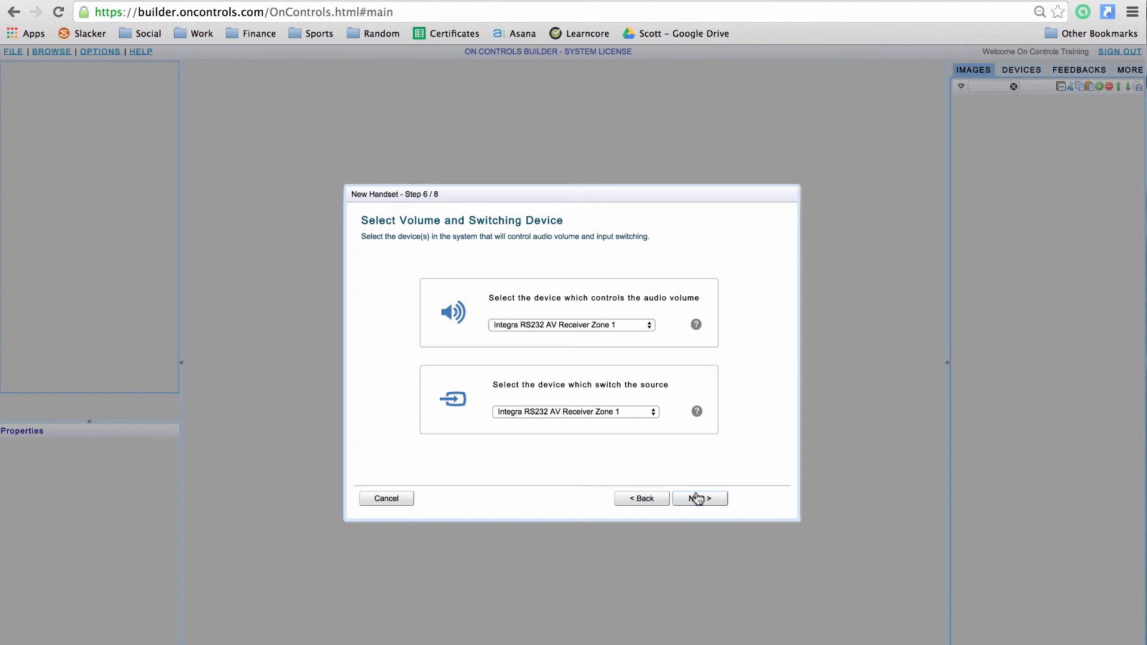
pyautogui.click(697, 498)
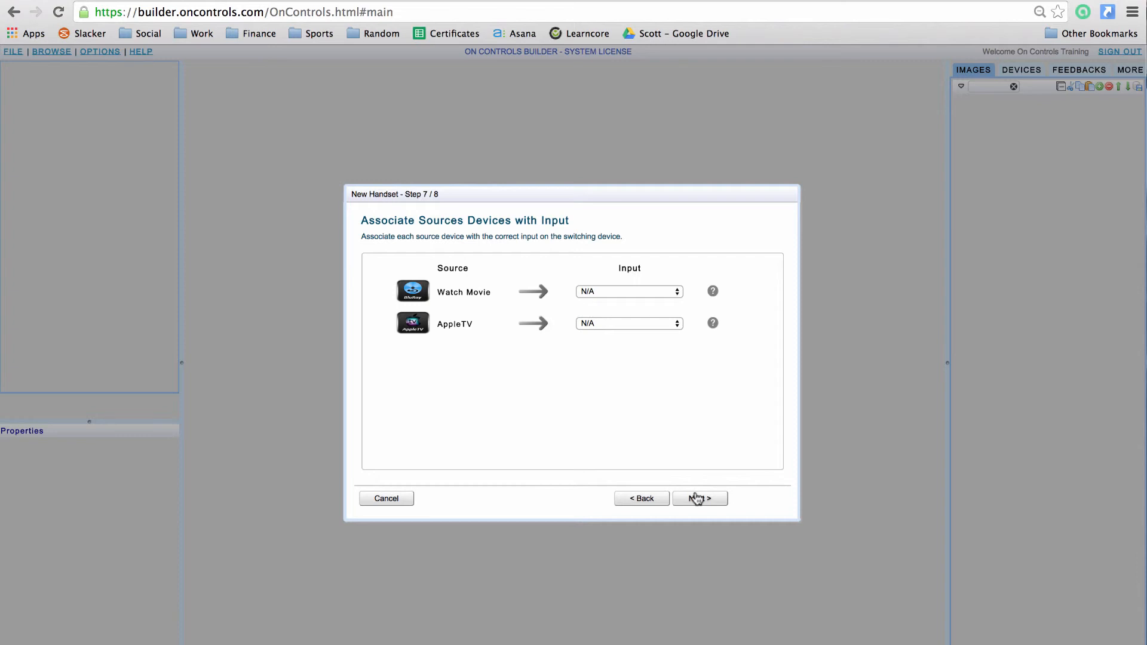
# Associate Watch Movie with INPUT DVD OR BD/DVD and AppleTV with INPUT GAME/TV OR GAME OR GAME1, and continue to the summary.
pyautogui.click(613, 290)
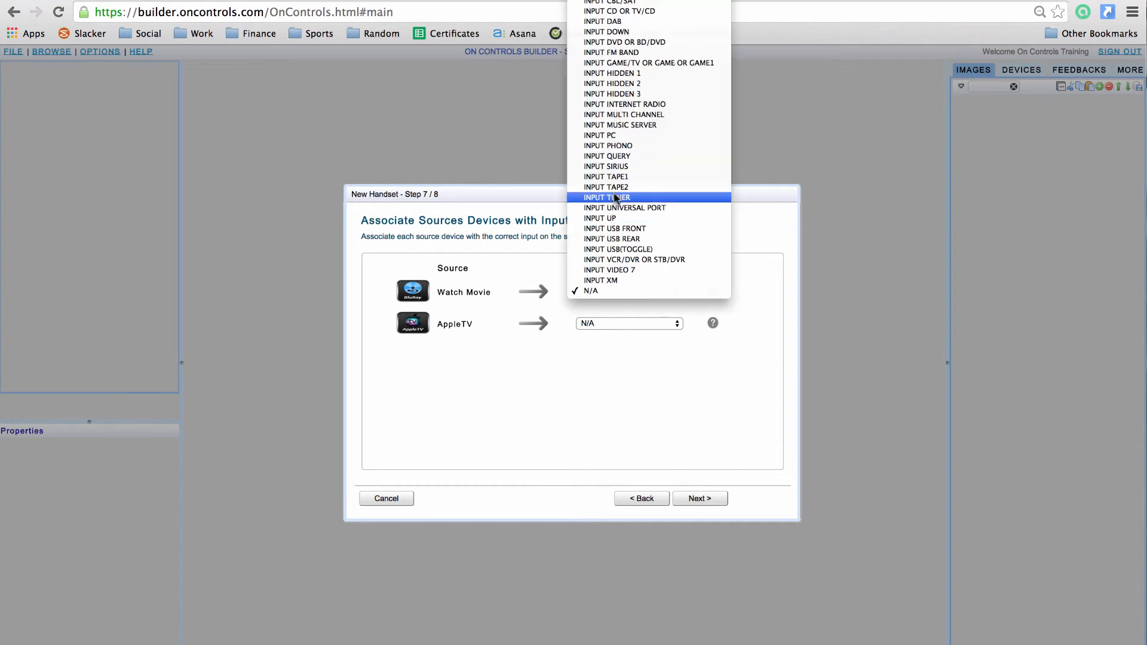
pyautogui.scroll(1, 614, 194)
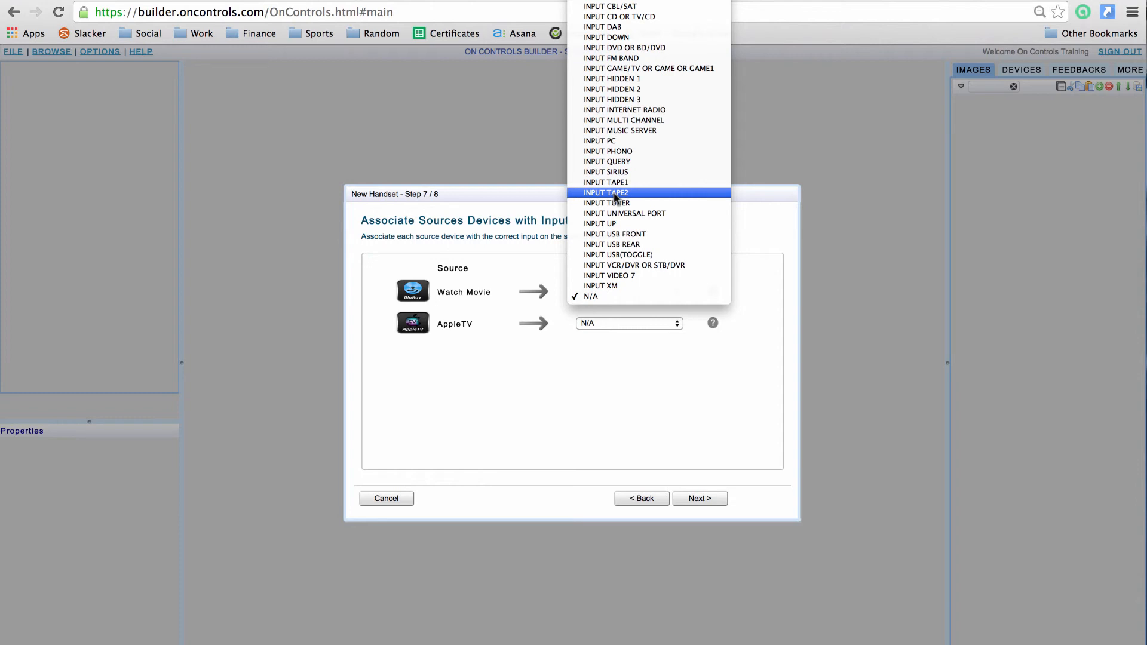
pyautogui.click(615, 48)
pyautogui.click(622, 320)
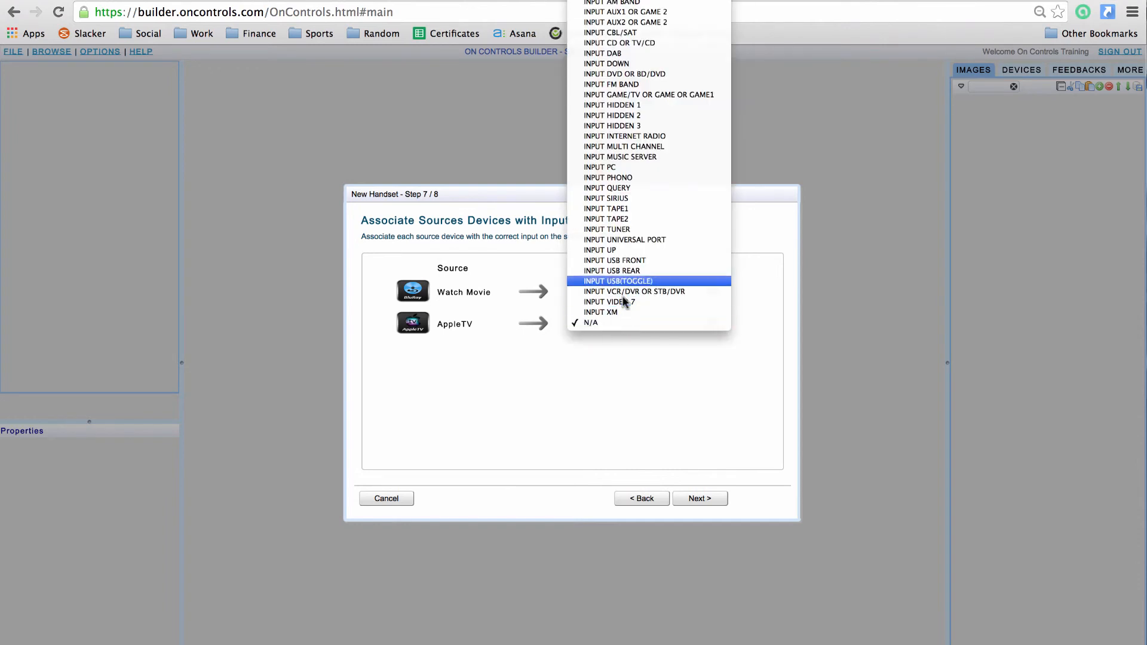
pyautogui.click(621, 95)
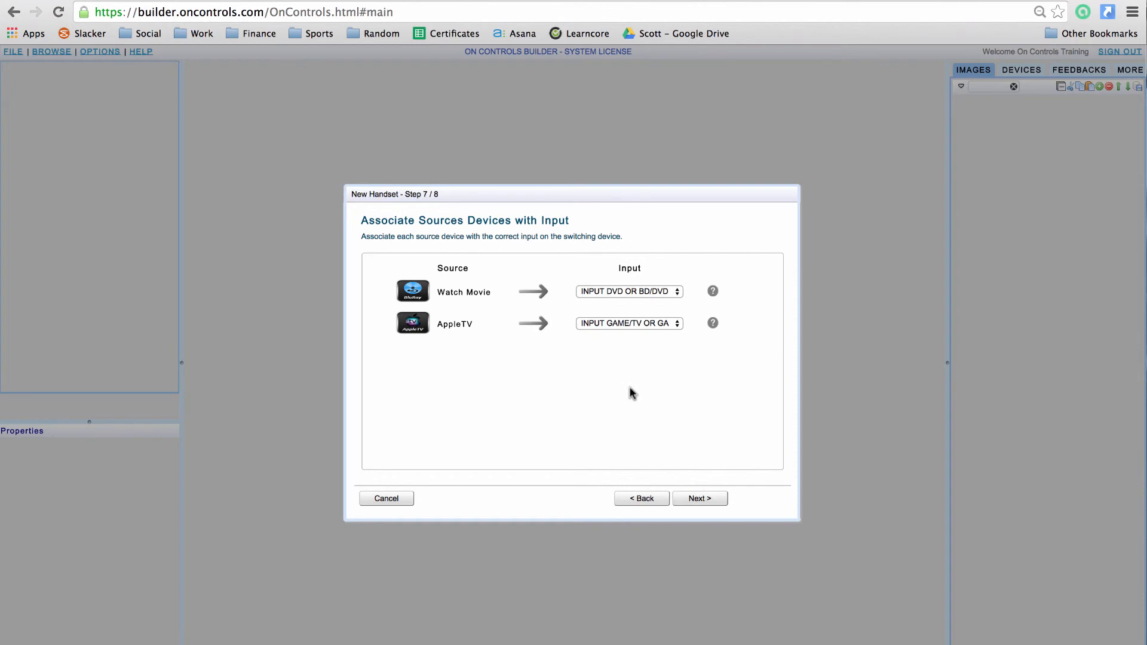
pyautogui.click(697, 499)
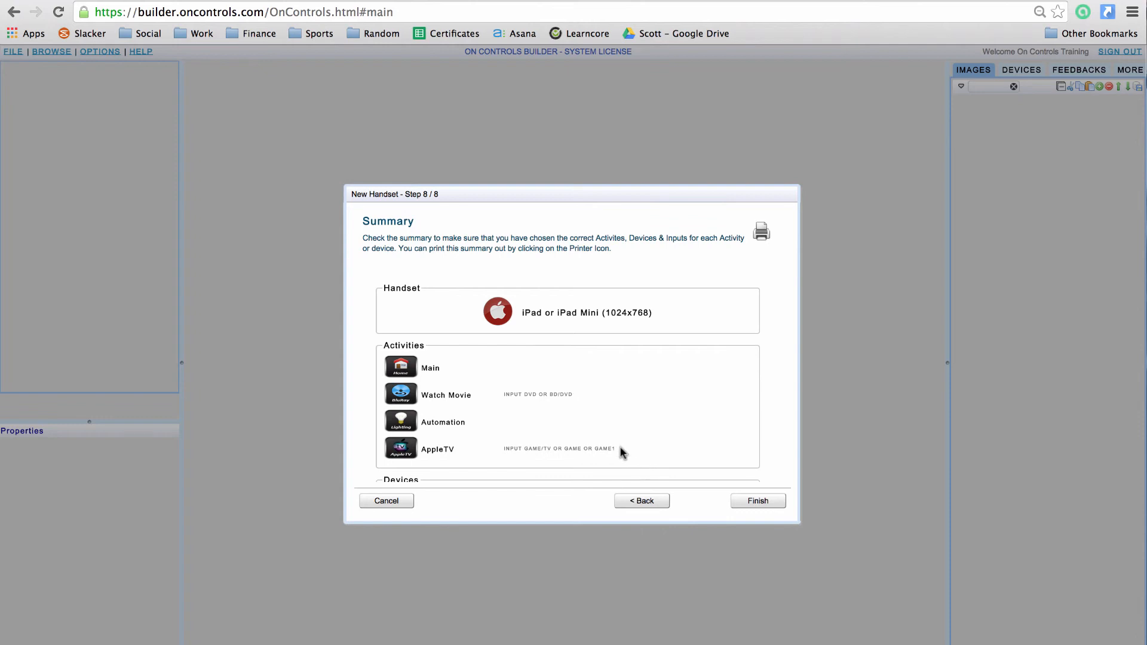
# Review the activities, inputs and devices in the handset summary, and finish the wizard to create the handset.
pyautogui.moveTo(620, 447); pyautogui.dragTo(494, 453)
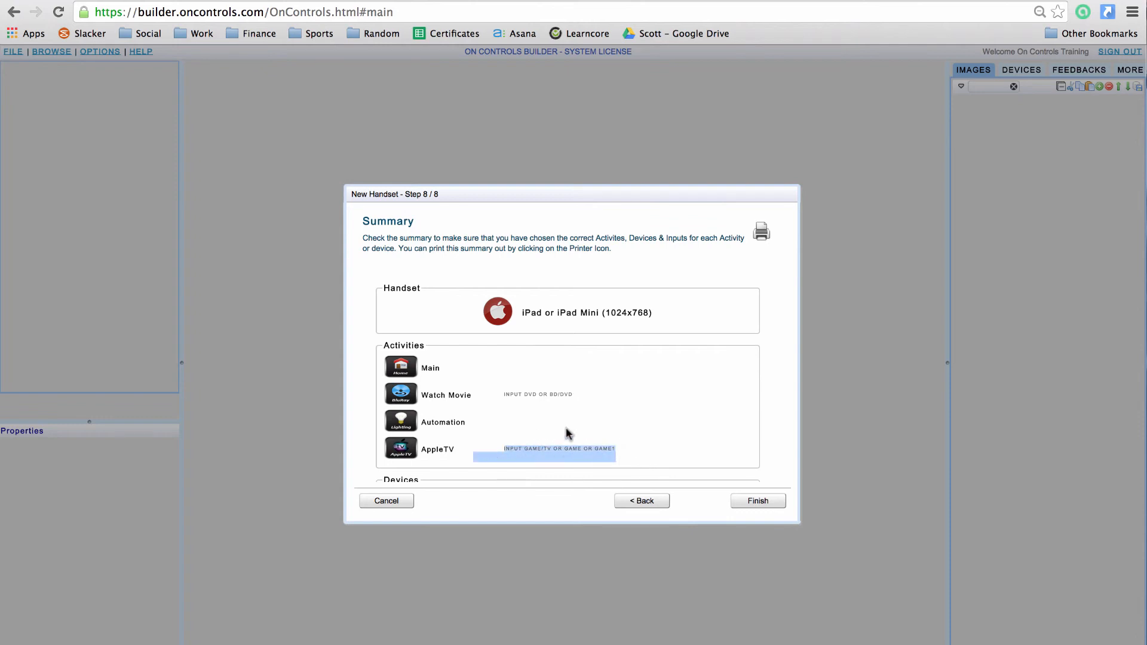
pyautogui.scroll(-3, 579, 427)
pyautogui.scroll(-1, 579, 428)
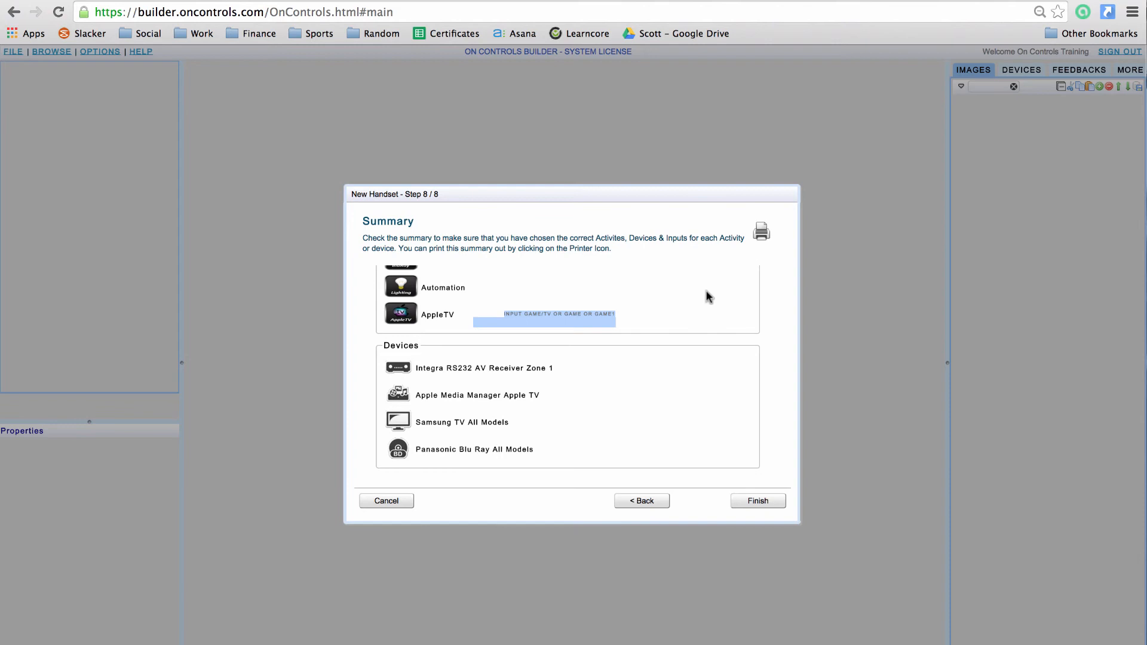
pyautogui.scroll(5, 705, 289)
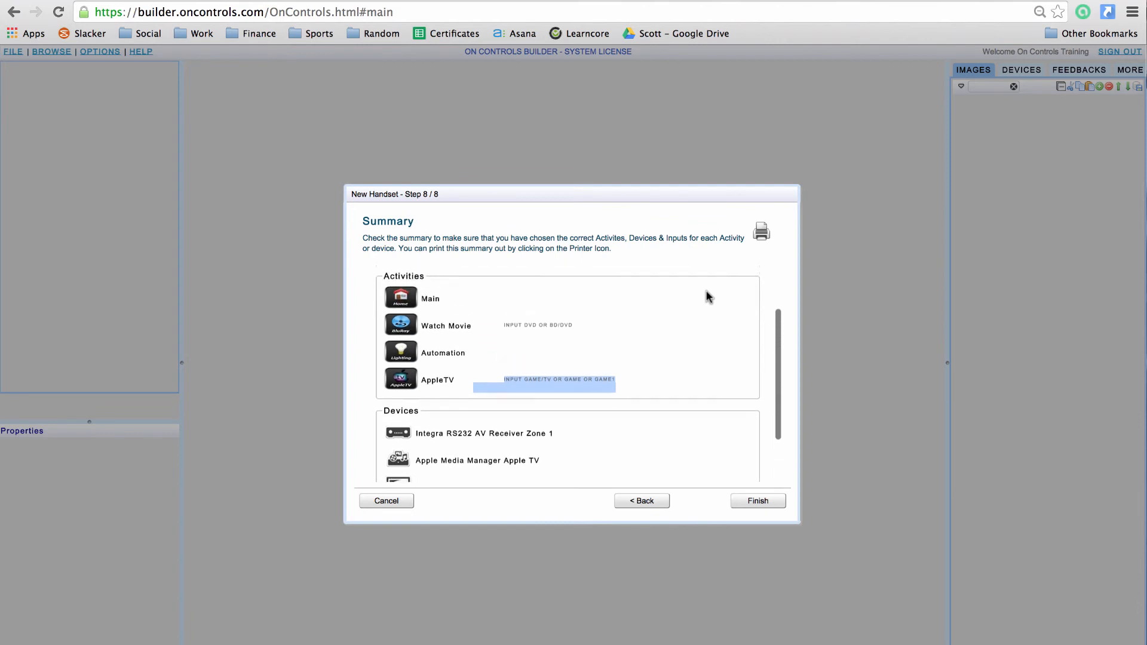
pyautogui.click(756, 502)
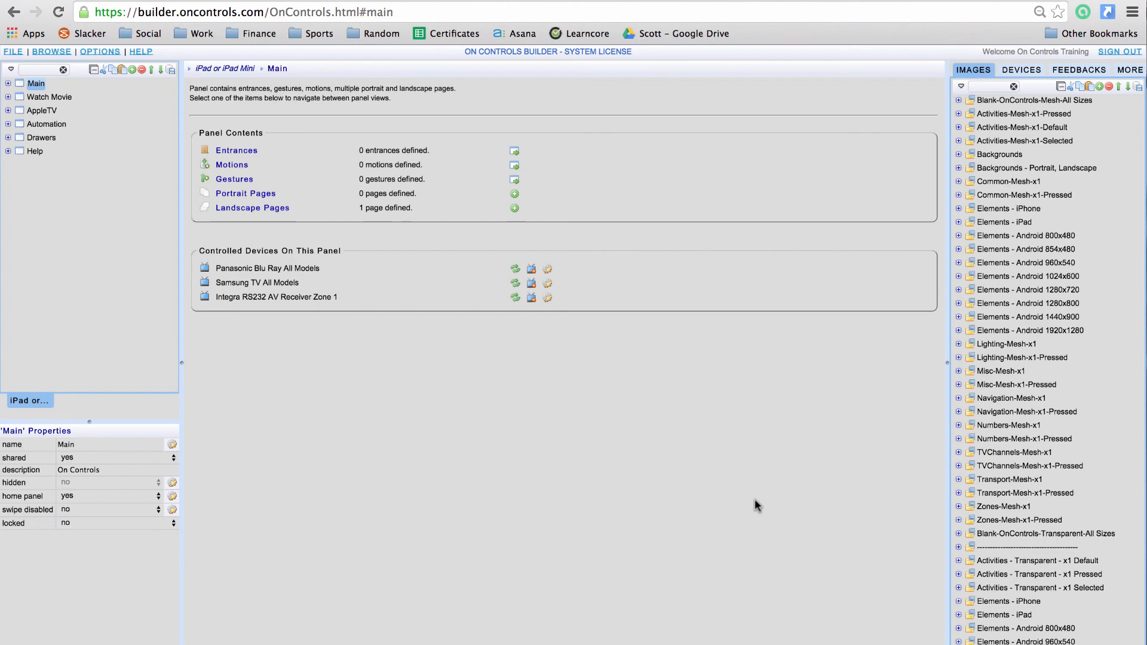
pyautogui.hotkey('ctrl', 'Up')
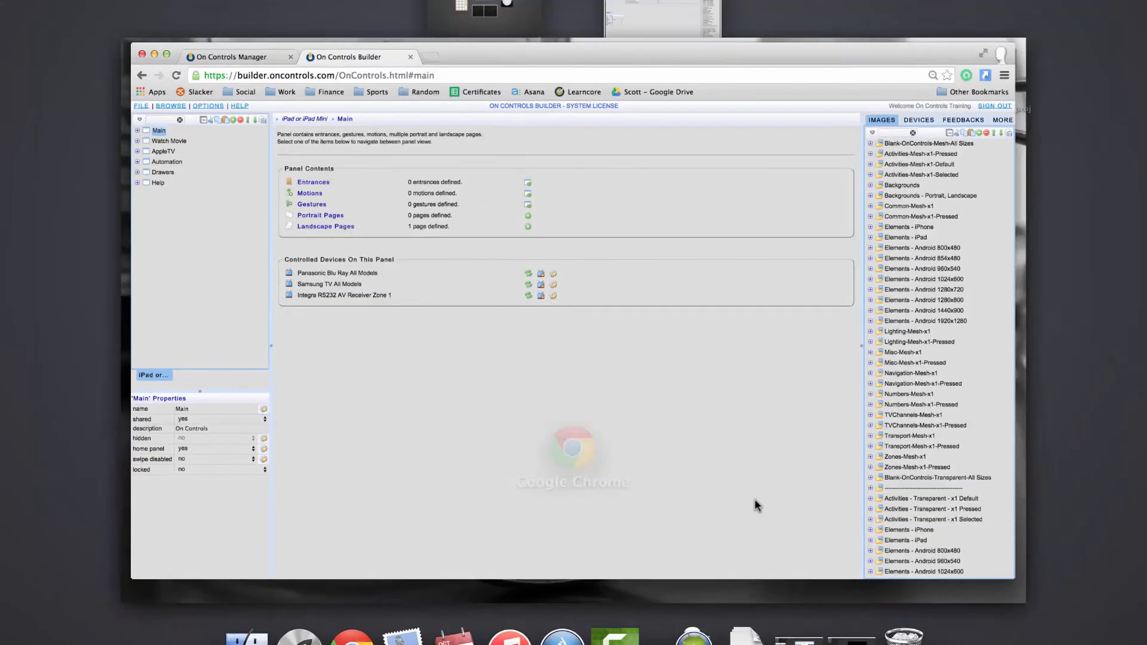
pyautogui.click(842, 627)
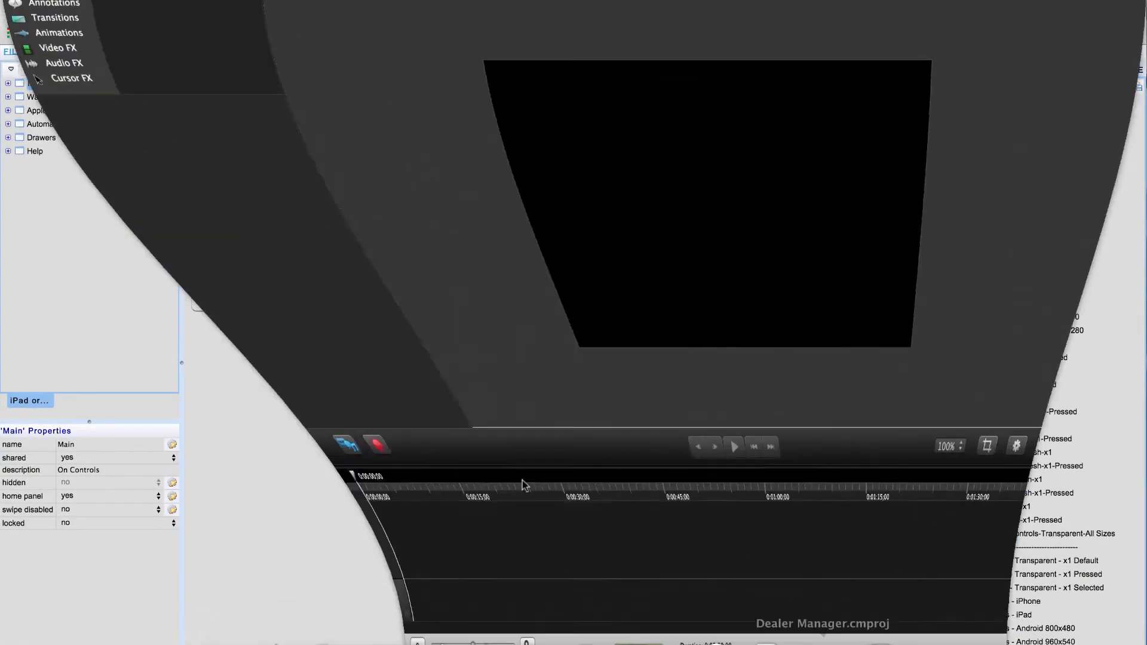